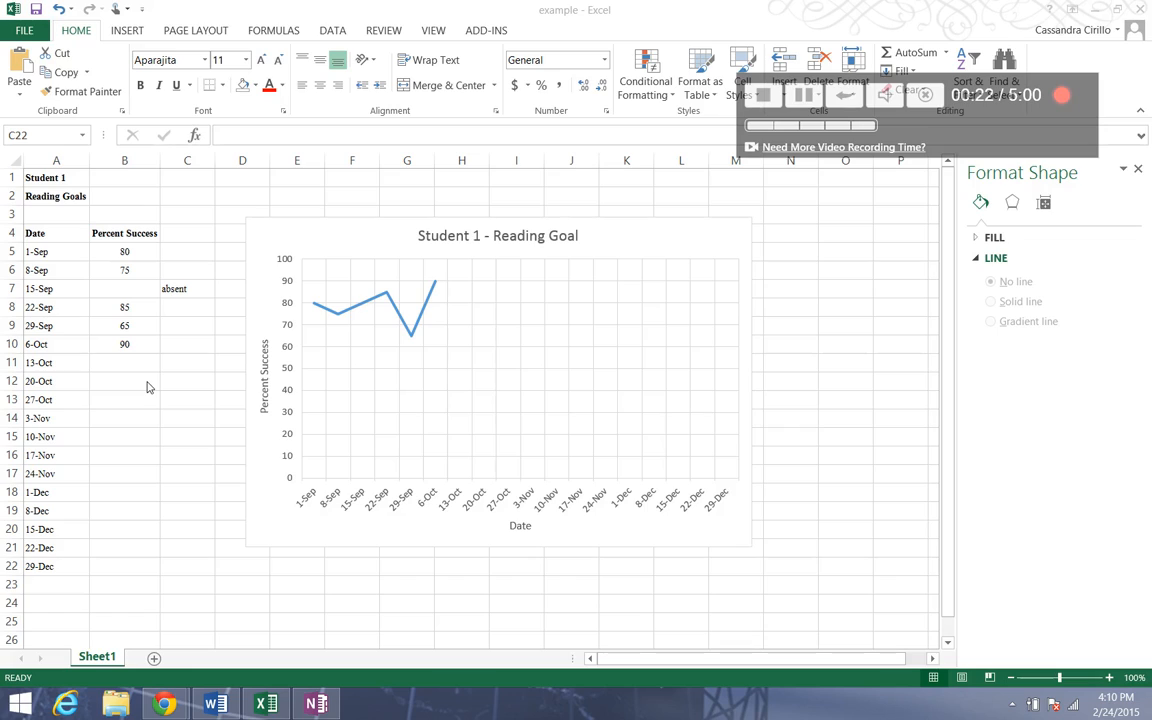
Rename the worksheet tab to "Reading Goal".
click(305, 236)
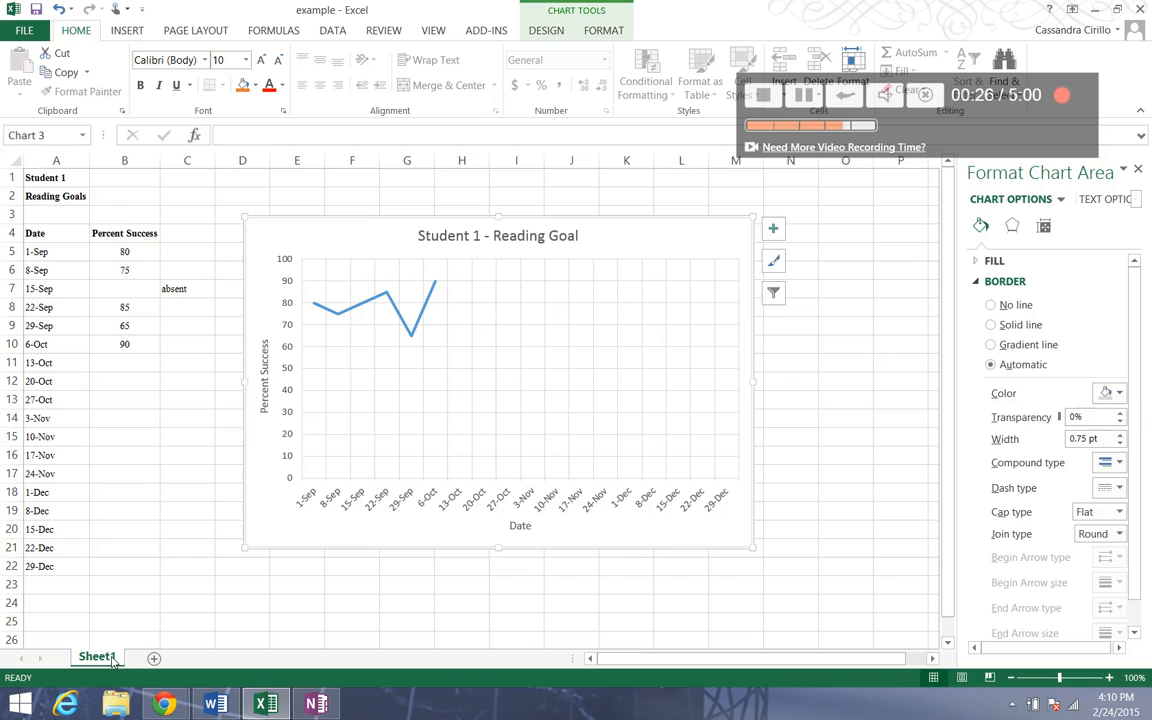
right_click(113, 655)
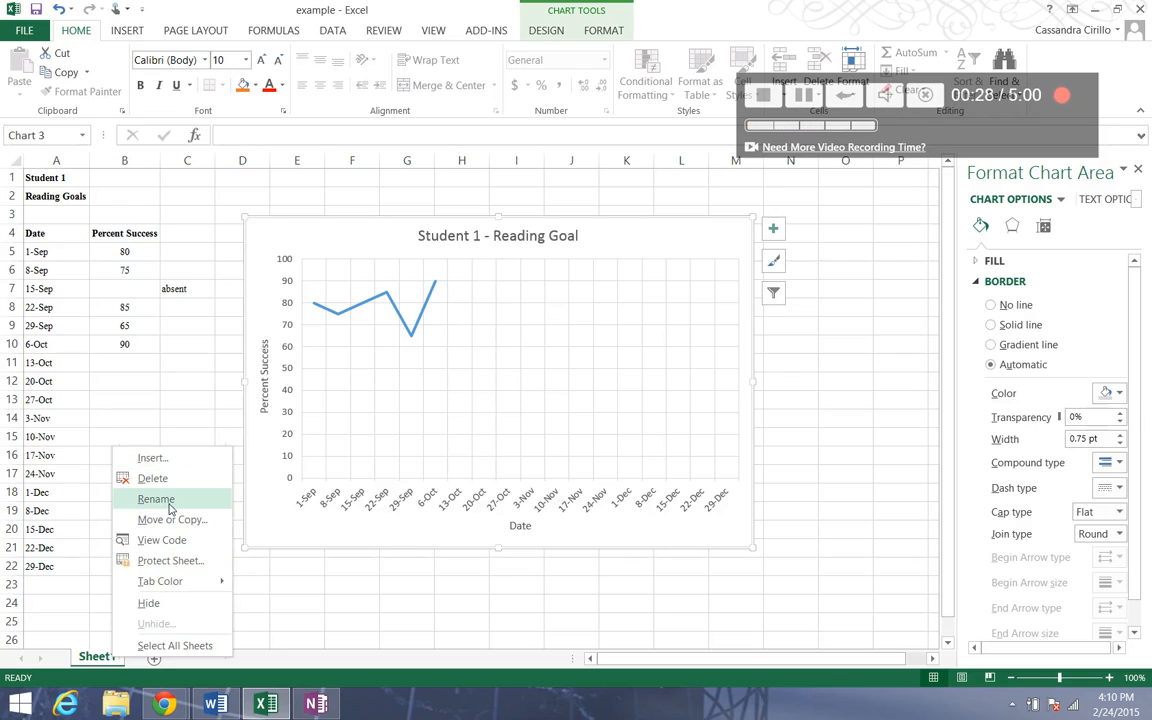
right_click(83, 656)
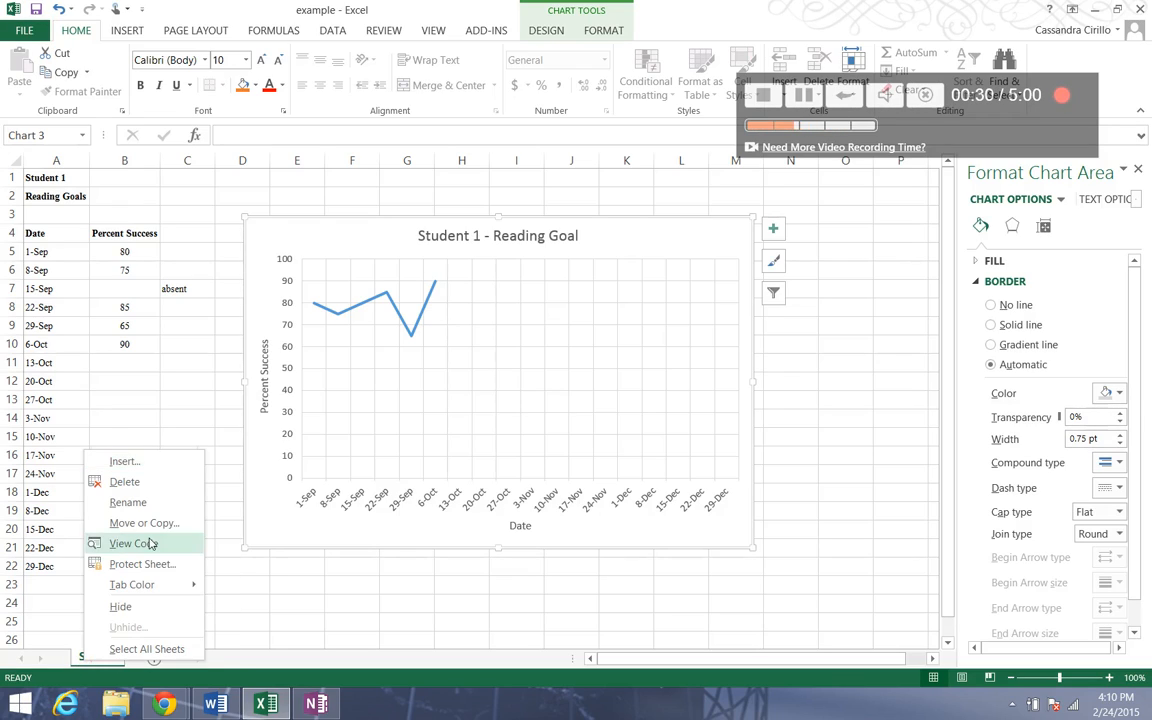
click(153, 510)
key(BackSpace)
text(Reading Goal)
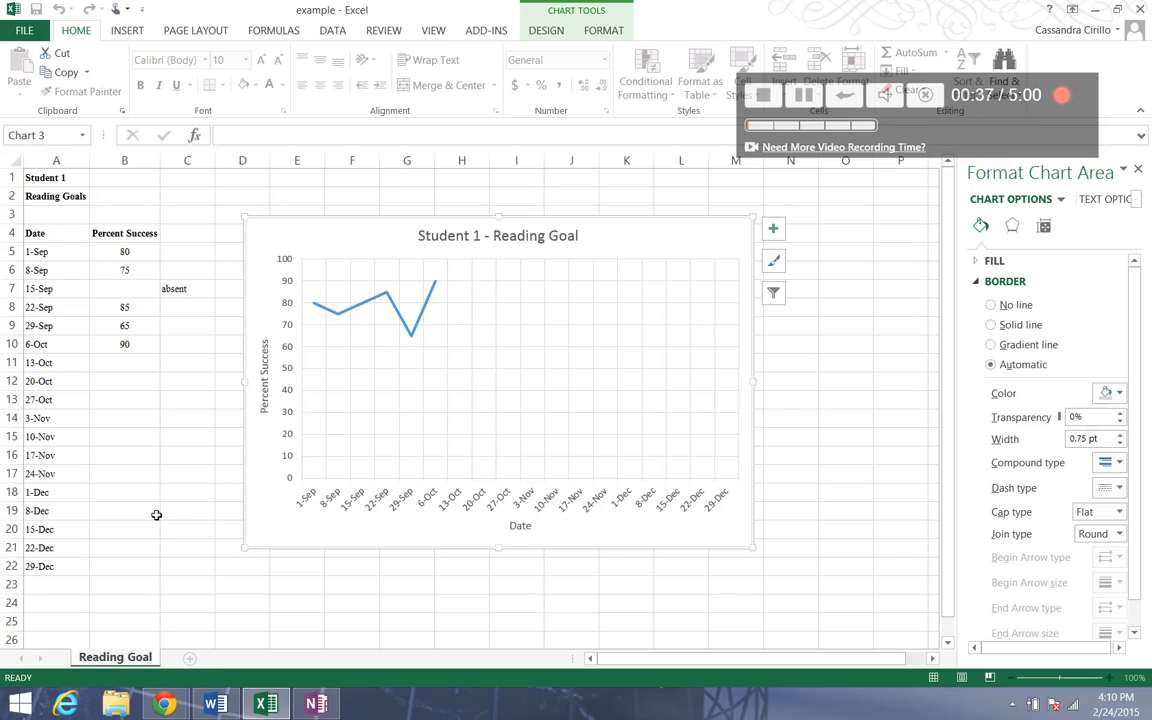
click(156, 515)
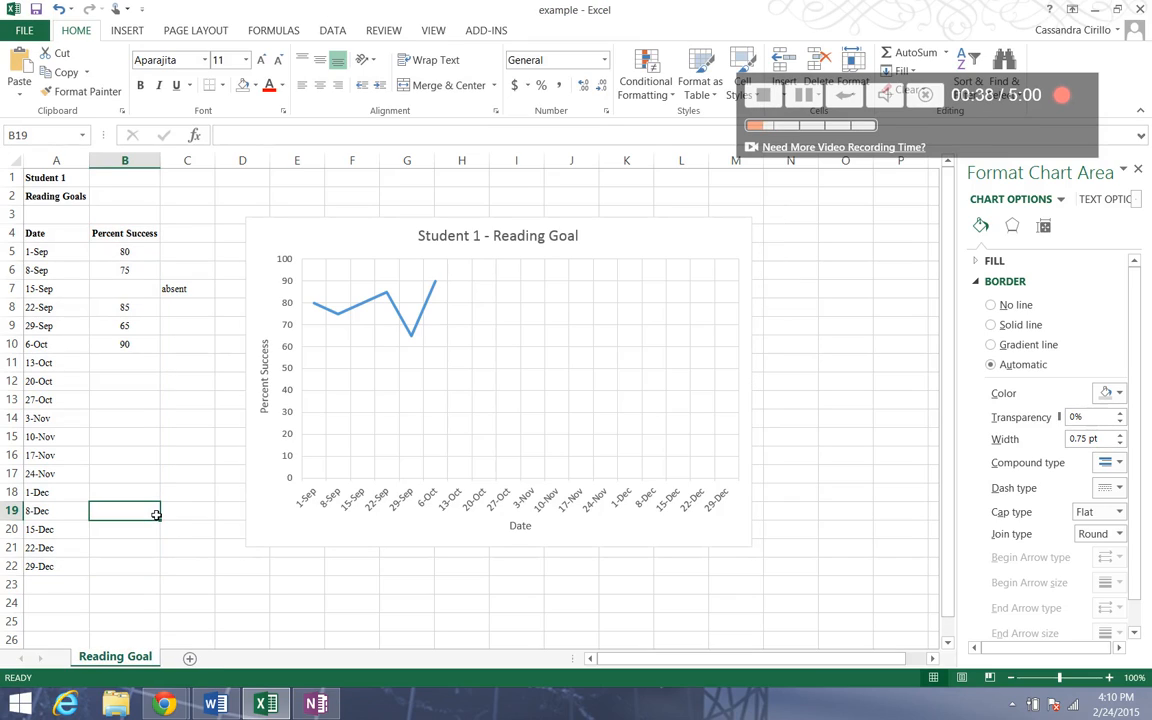
Save the workbook as "Student 1" in the current STLE folder.
click(29, 32)
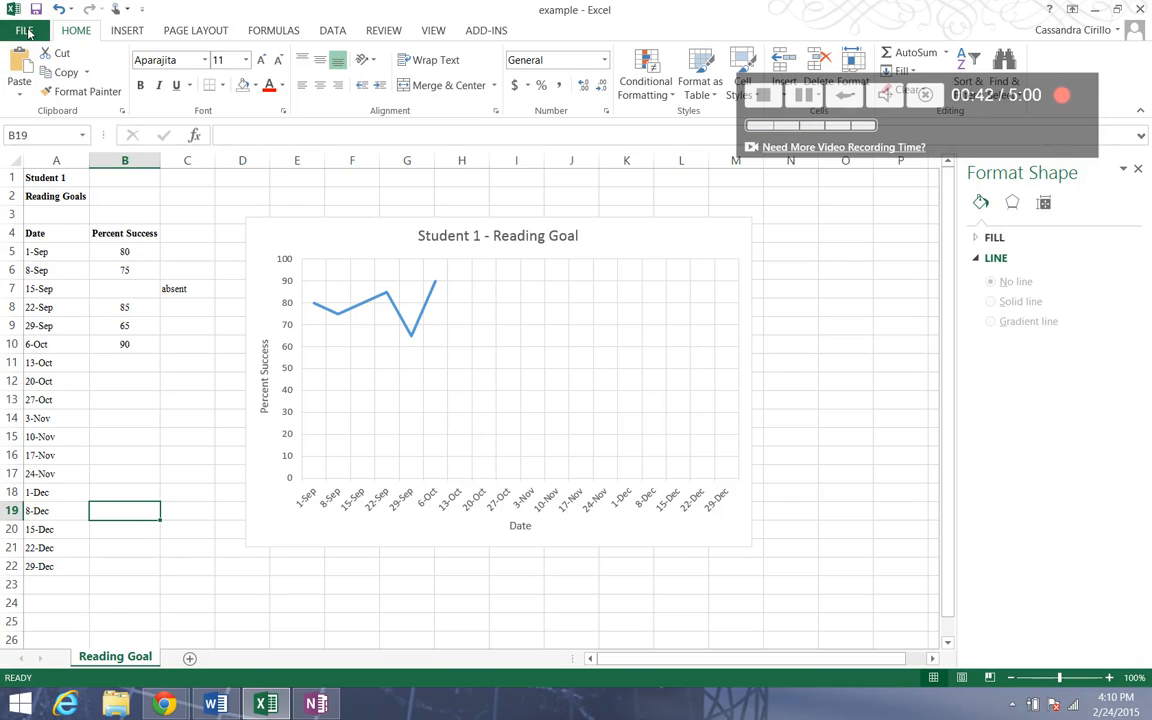
click(30, 186)
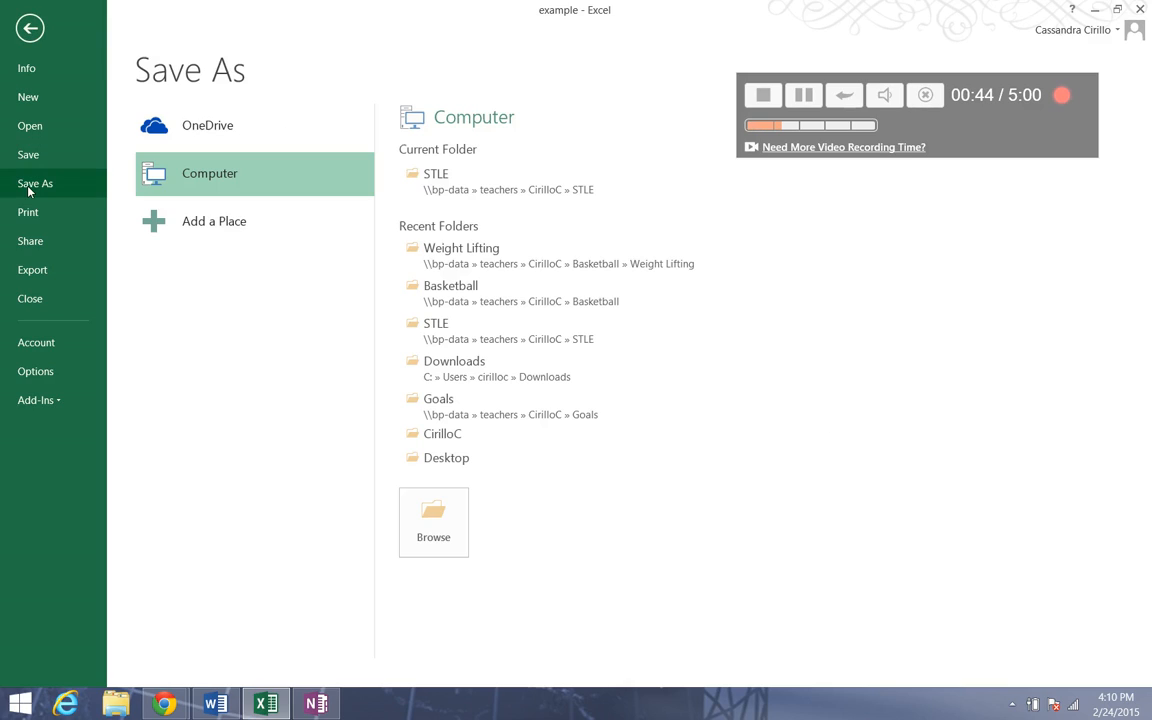
click(481, 190)
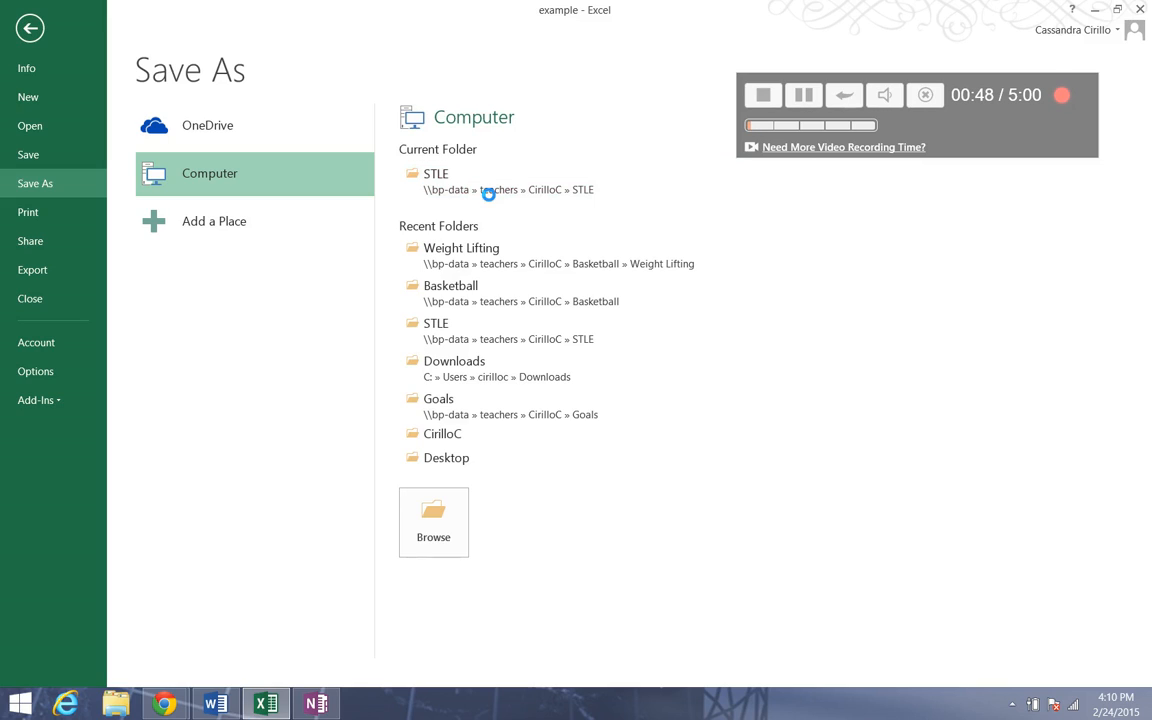
text(Student 1)
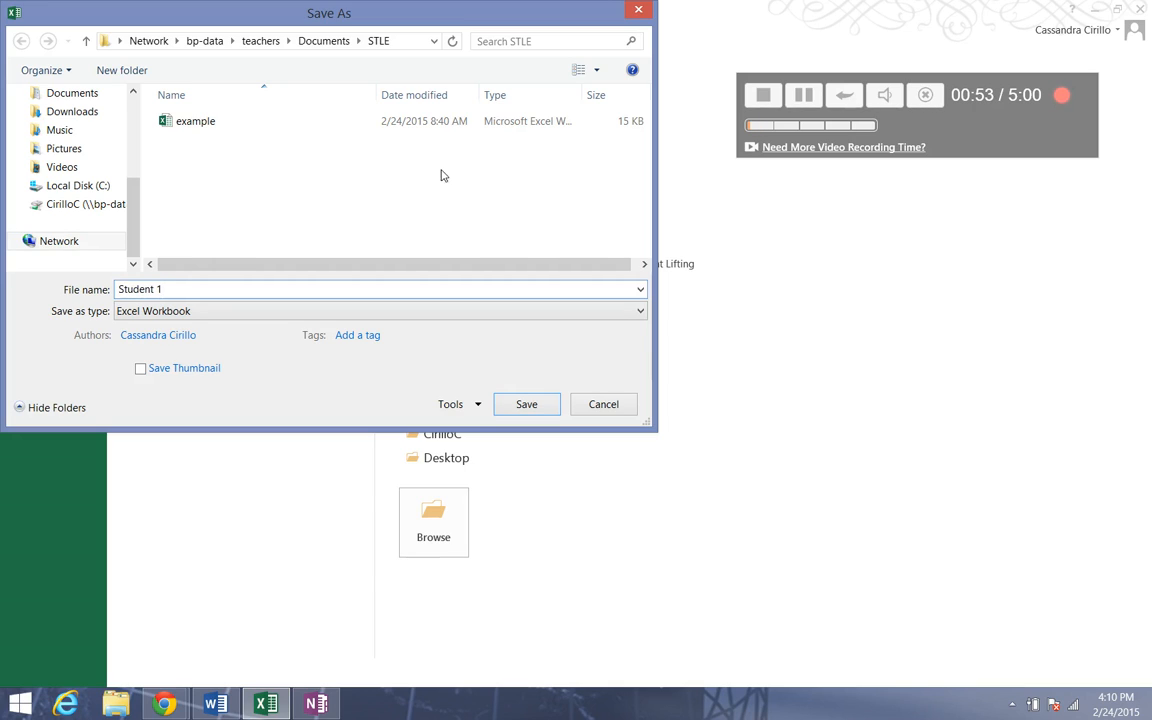
click(533, 404)
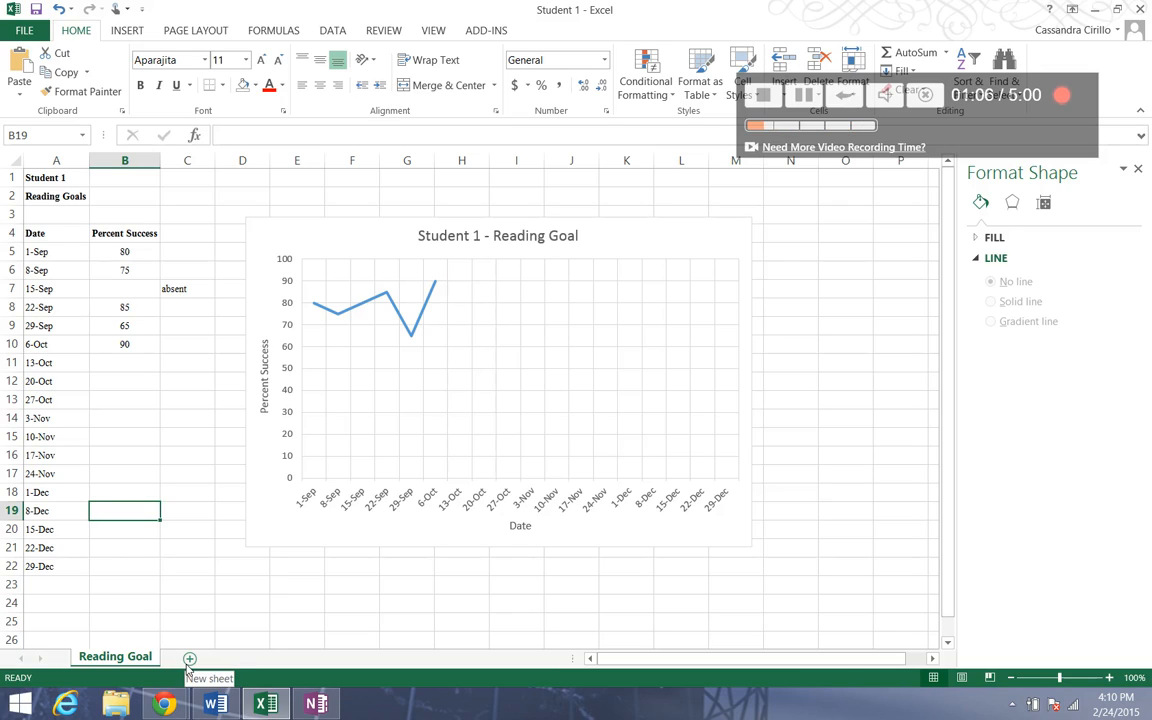
right_click(143, 662)
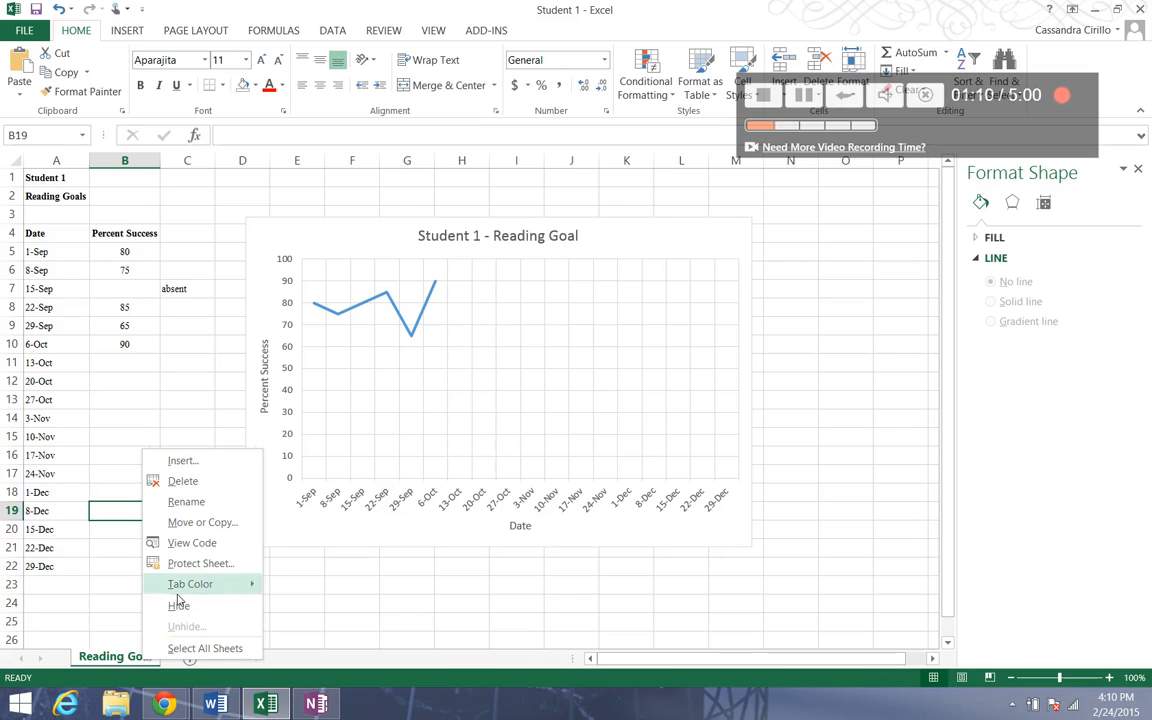
click(186, 502)
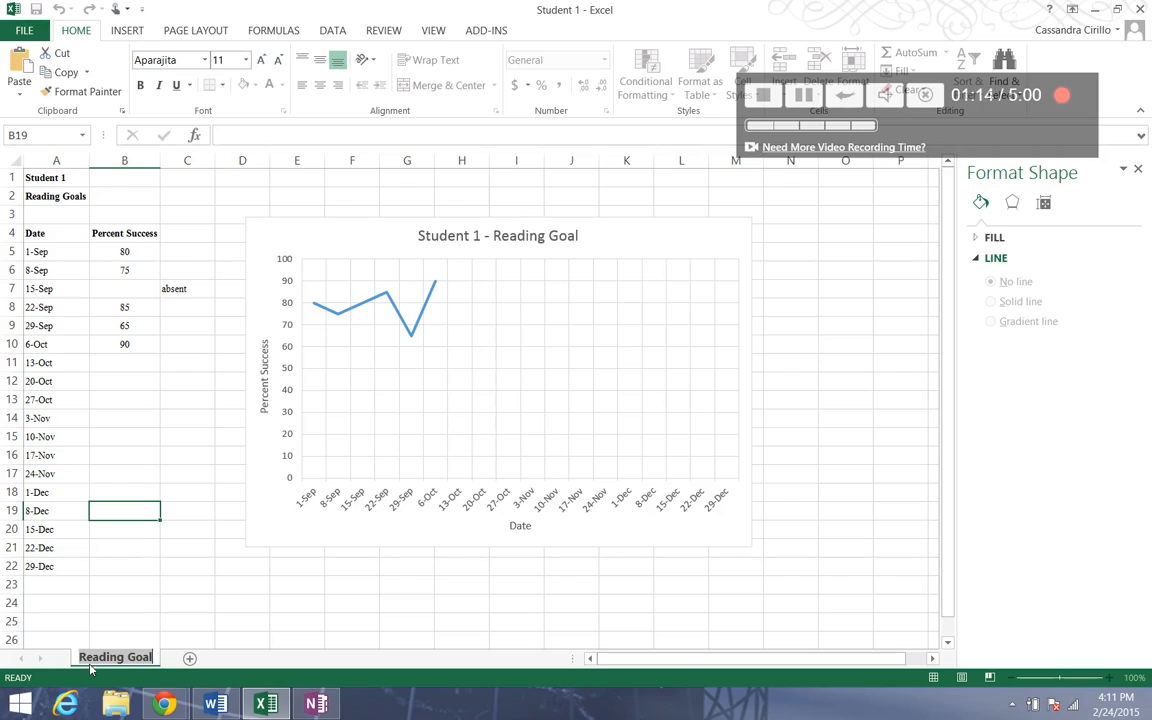
key(Return)
Create a copy of the Reading Goal sheet placed at the end of the workbook.
right_click(89, 661)
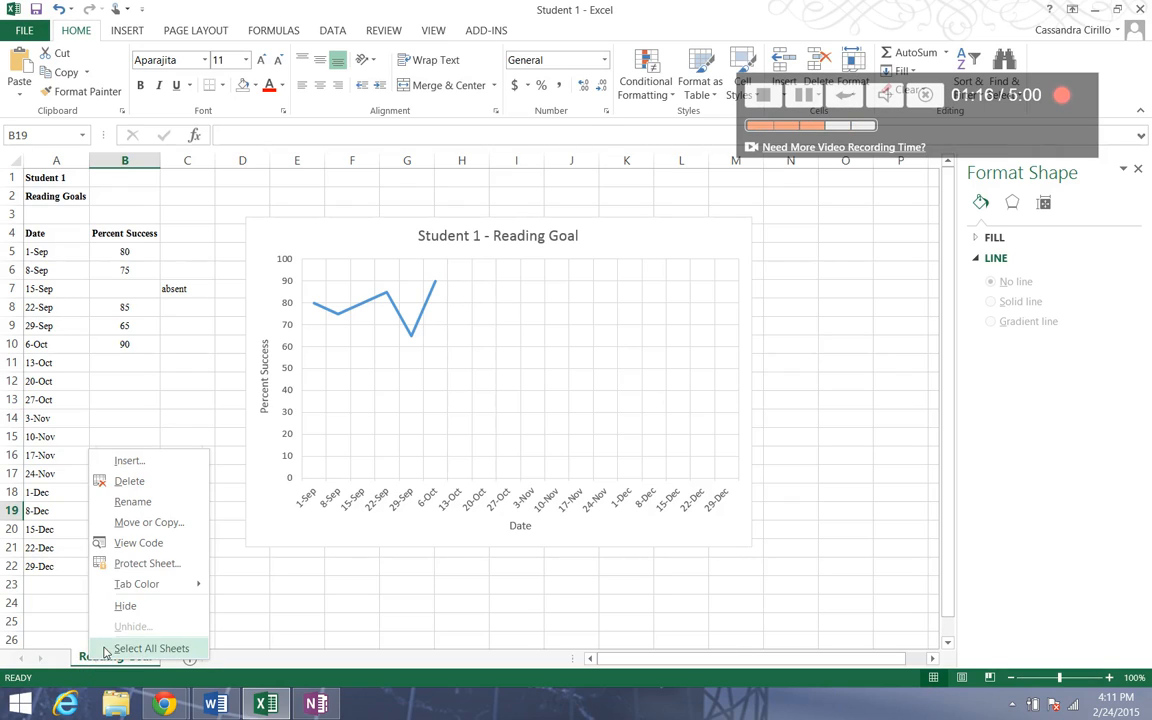
click(177, 529)
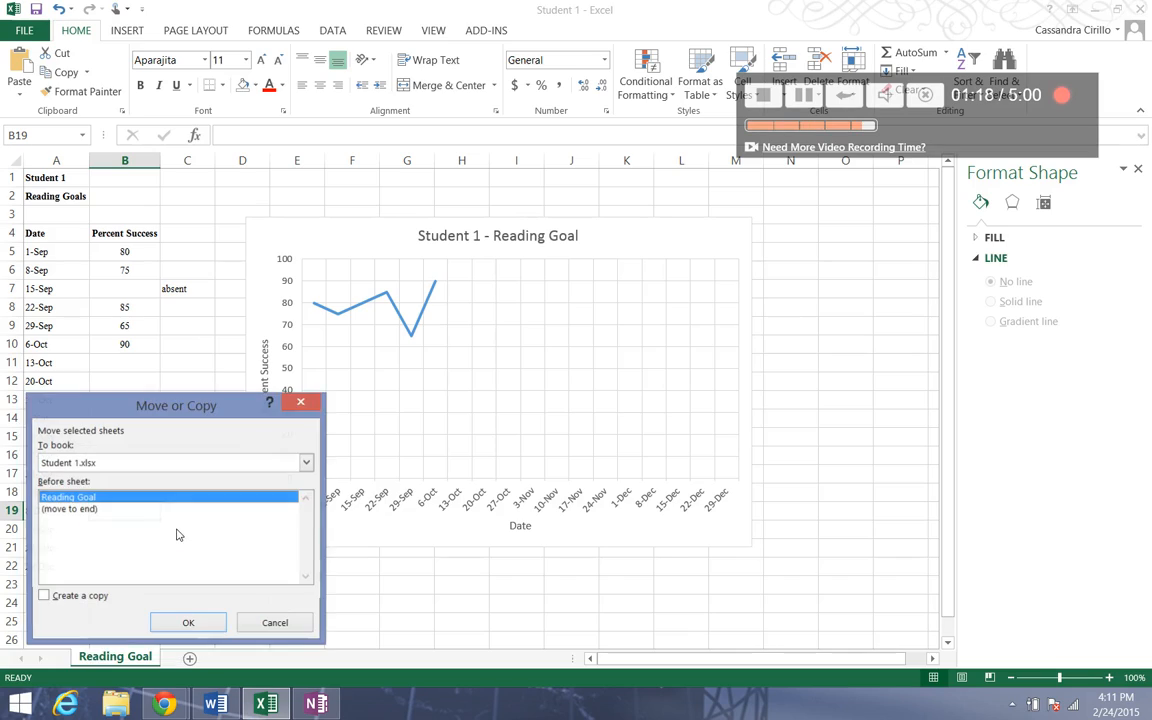
click(96, 511)
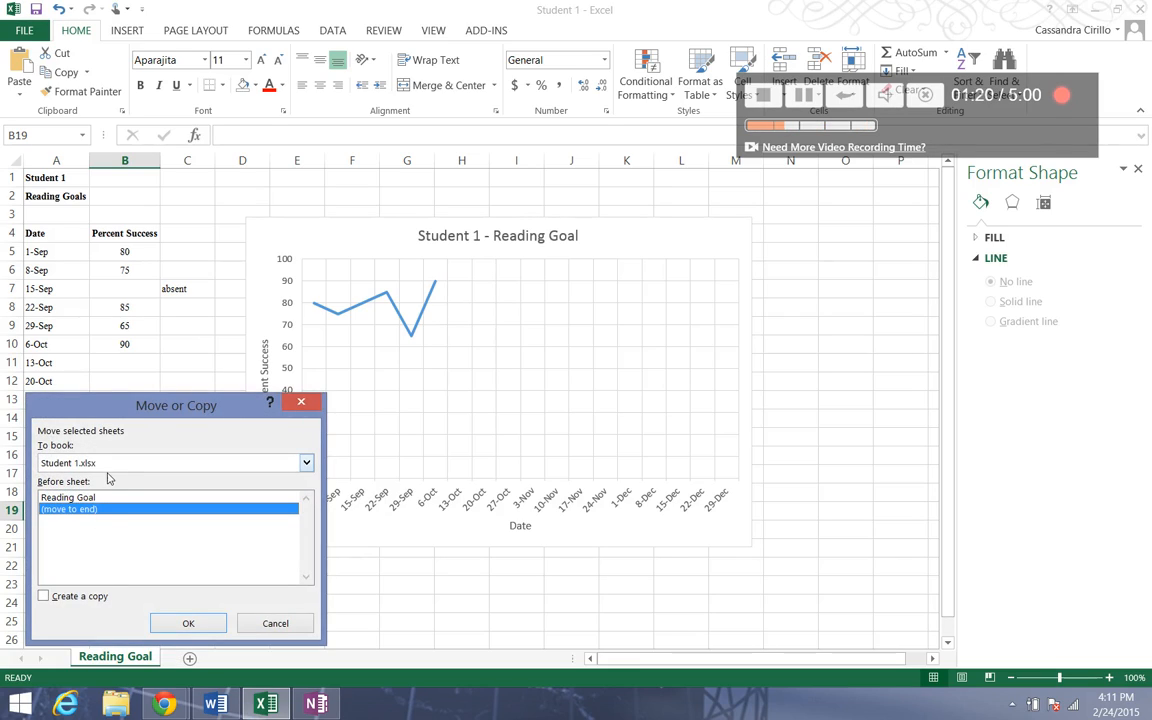
click(85, 598)
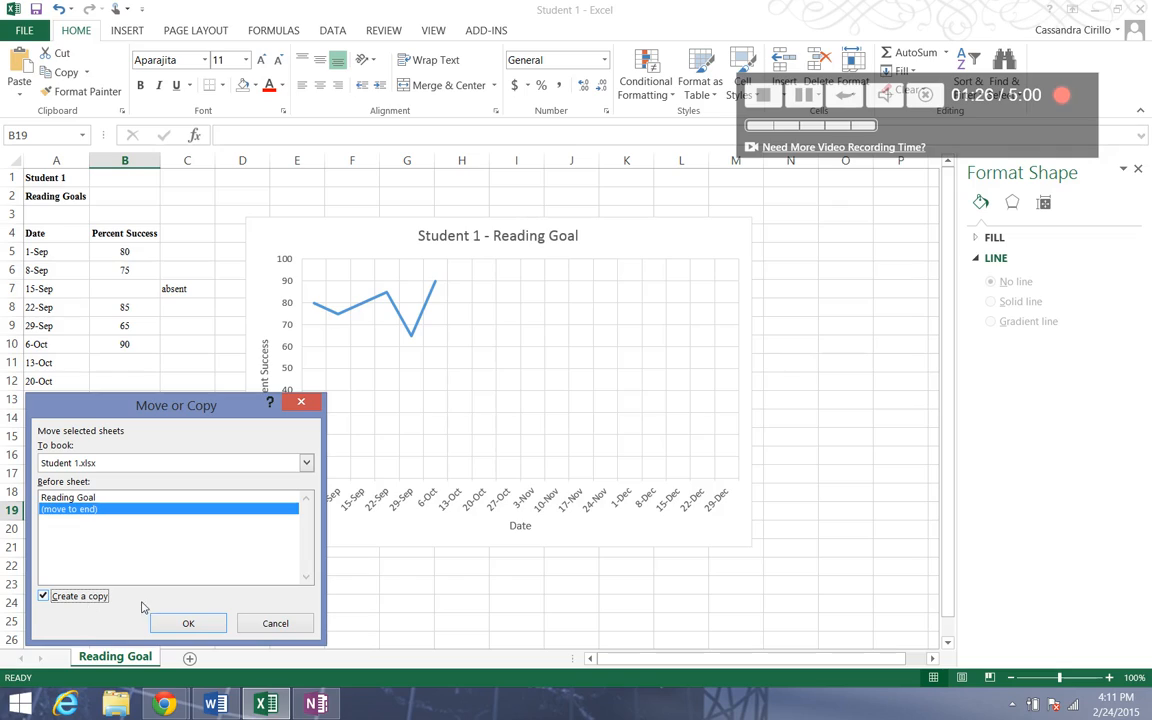
click(188, 623)
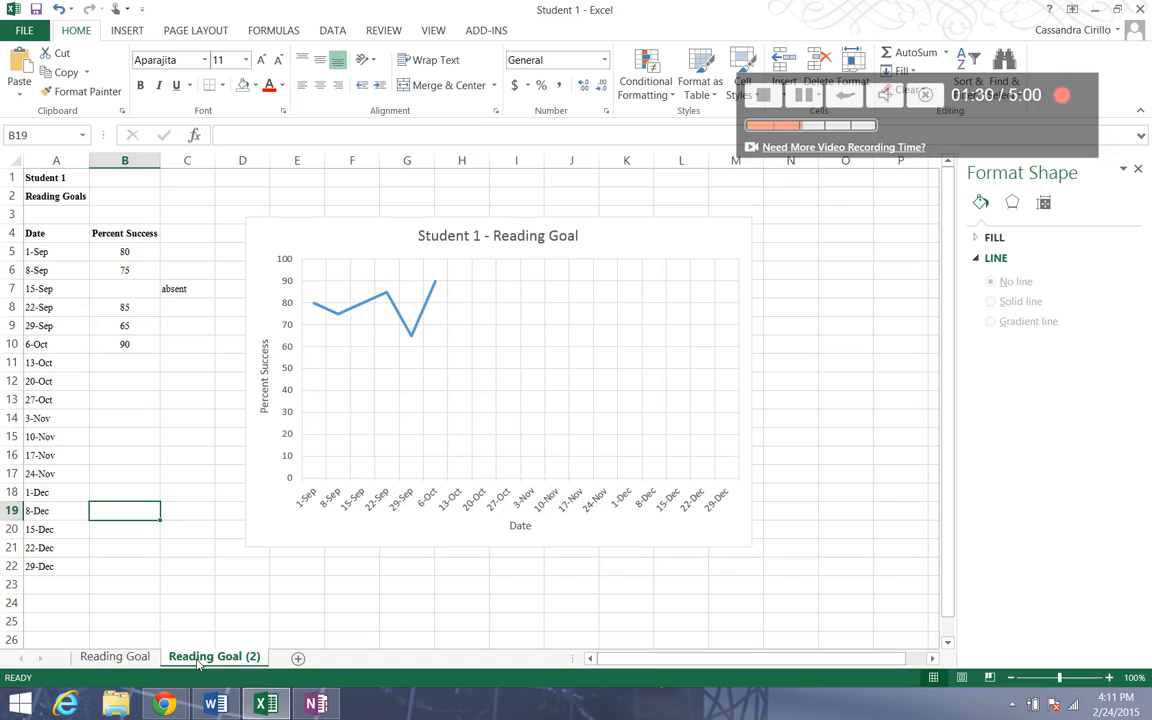
Rename the copied sheet to "Writing Goal".
right_click(199, 662)
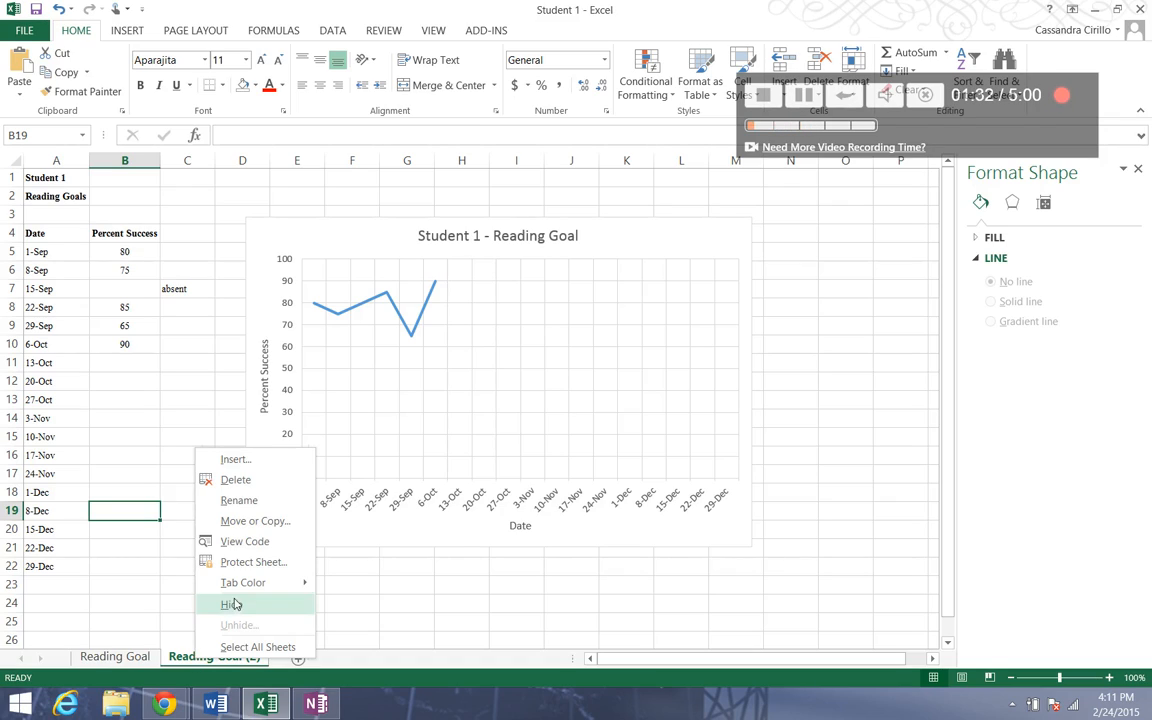
click(249, 505)
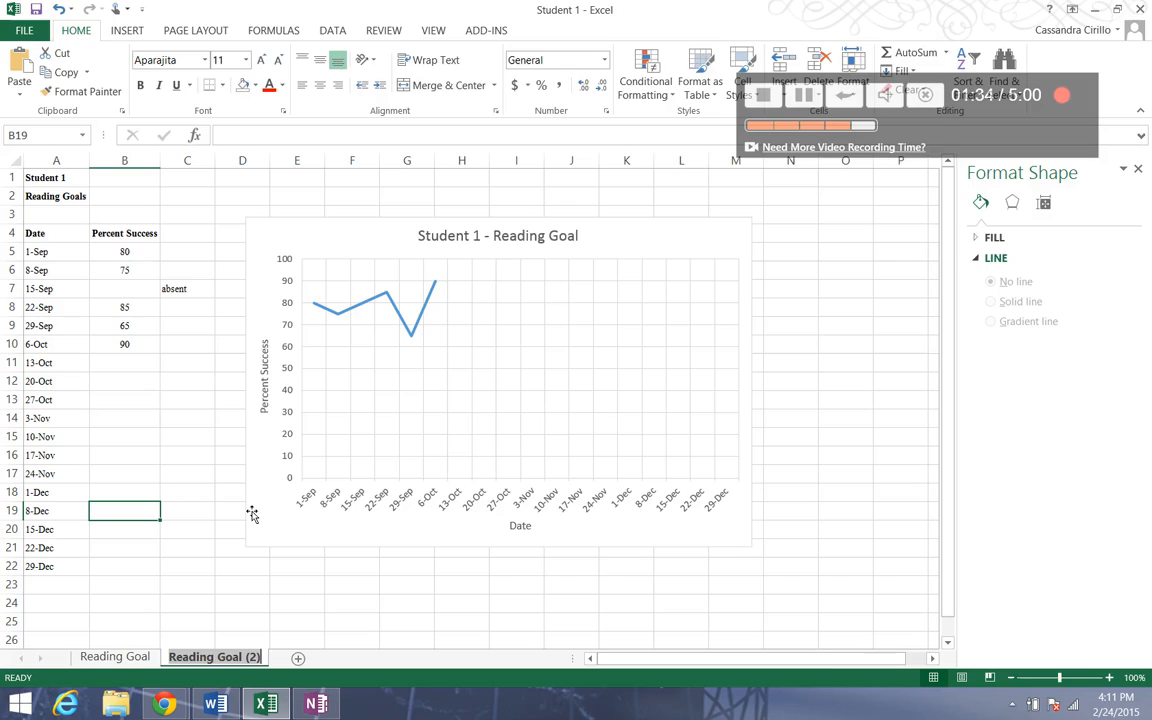
text(Wr)
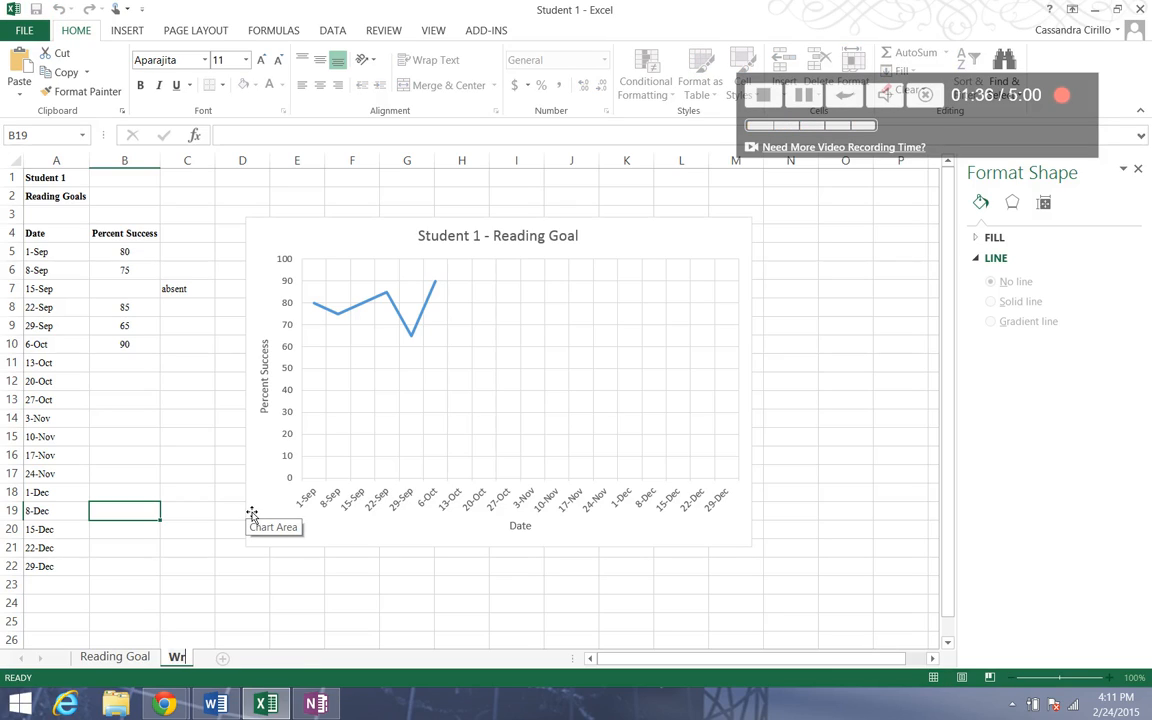
text(iting Goal)
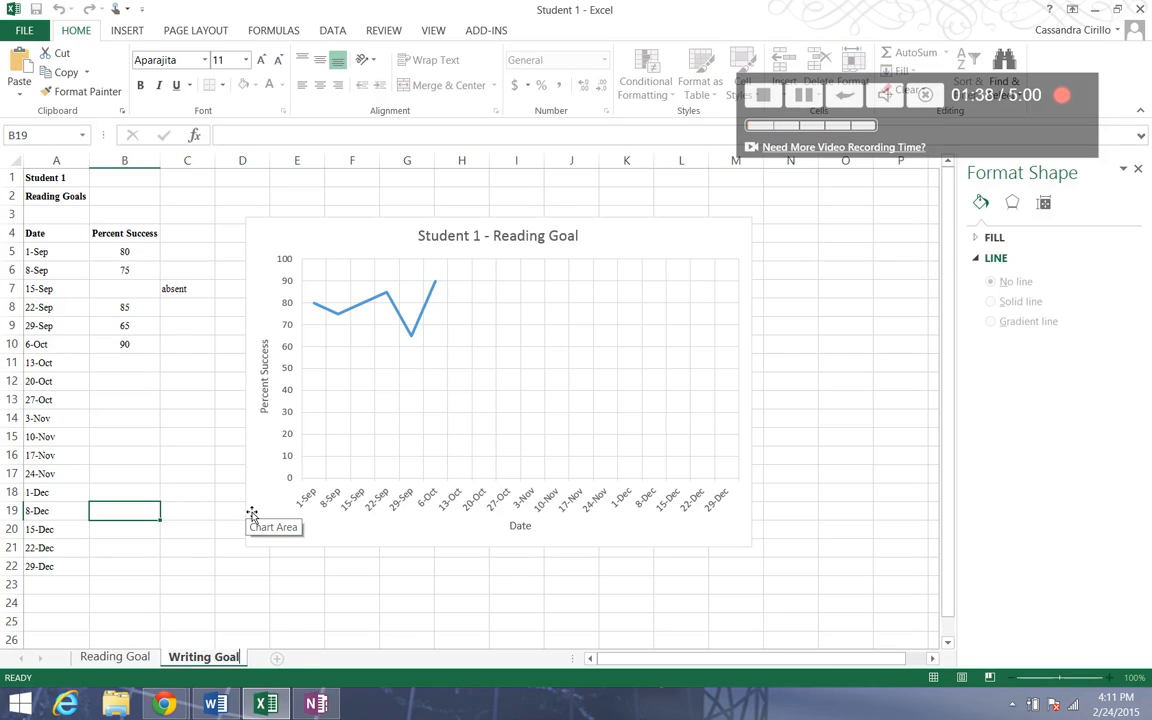
click(252, 514)
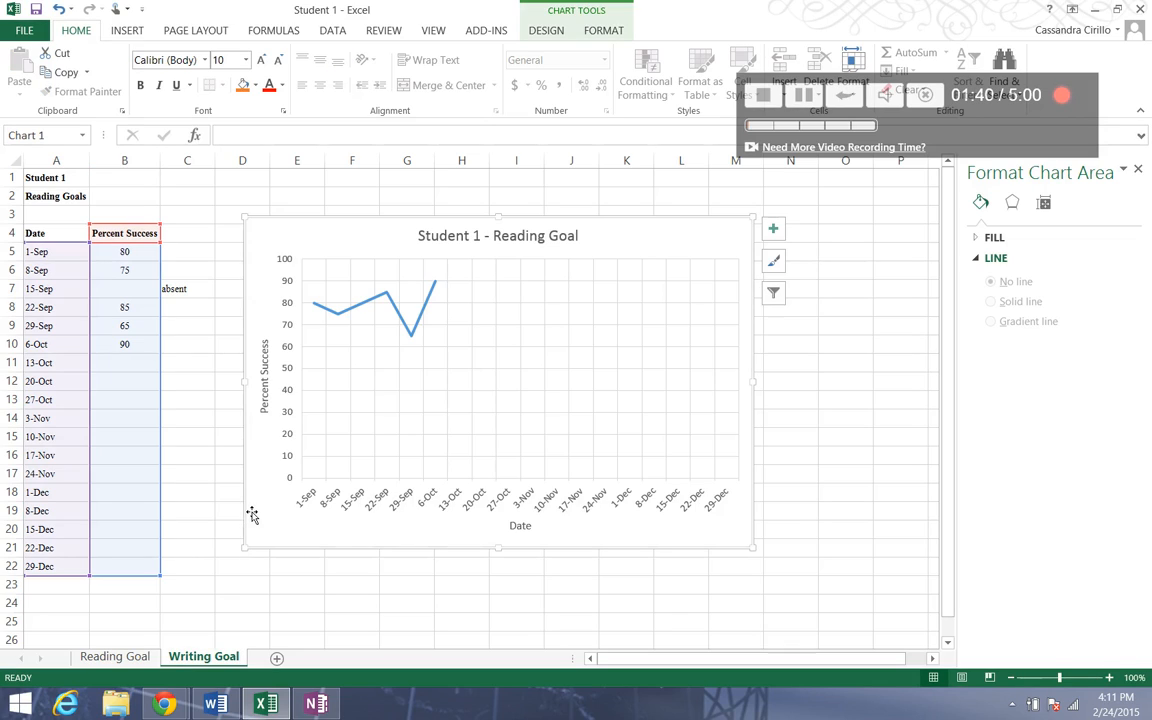
Enter 70 for 1-Sep and 60 for 8-Sep in the Percent Success column.
click(236, 490)
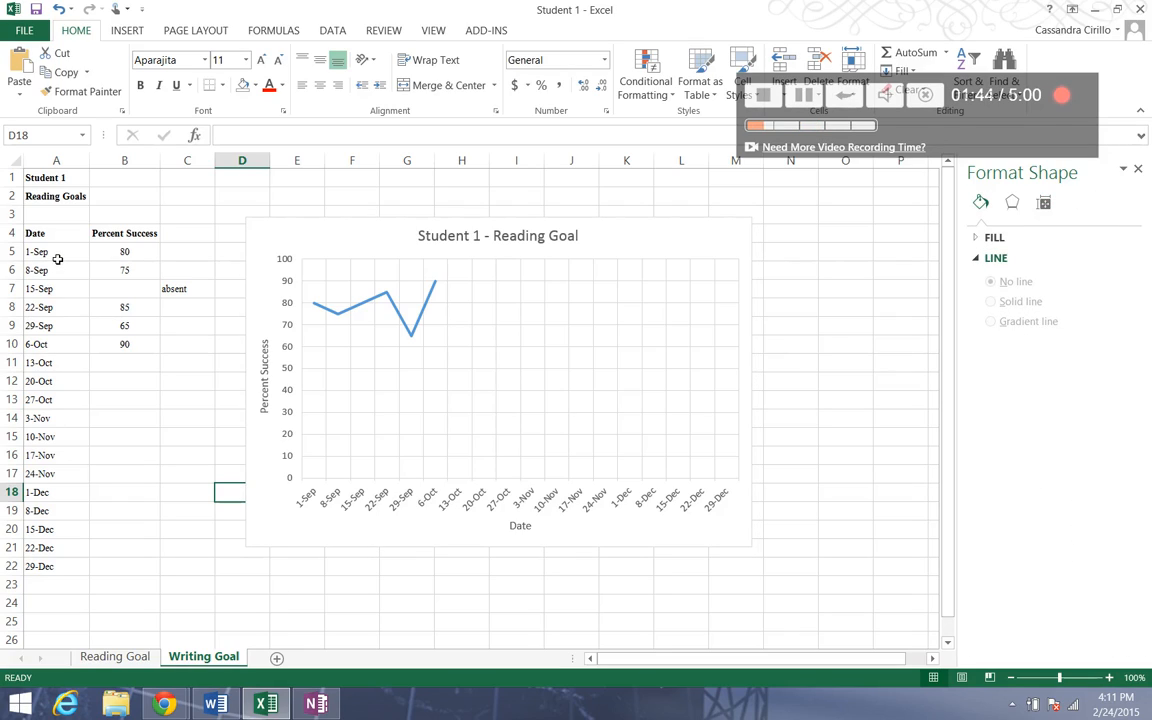
click(134, 257)
text(70)
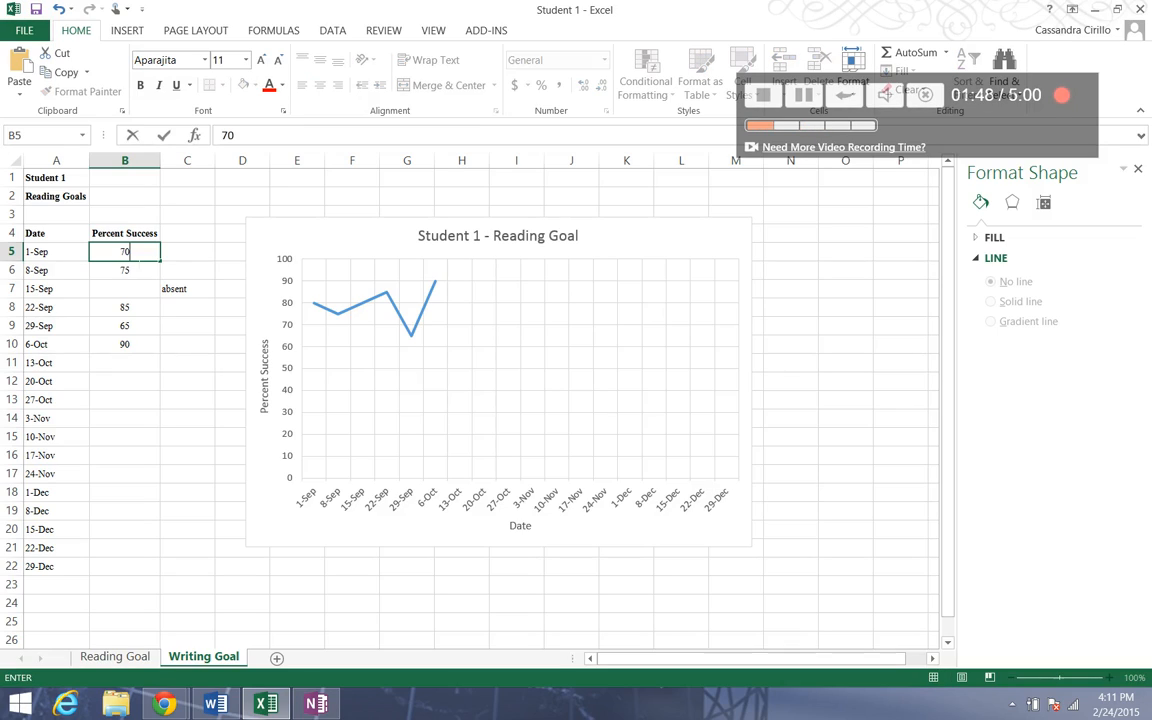
key(Return)
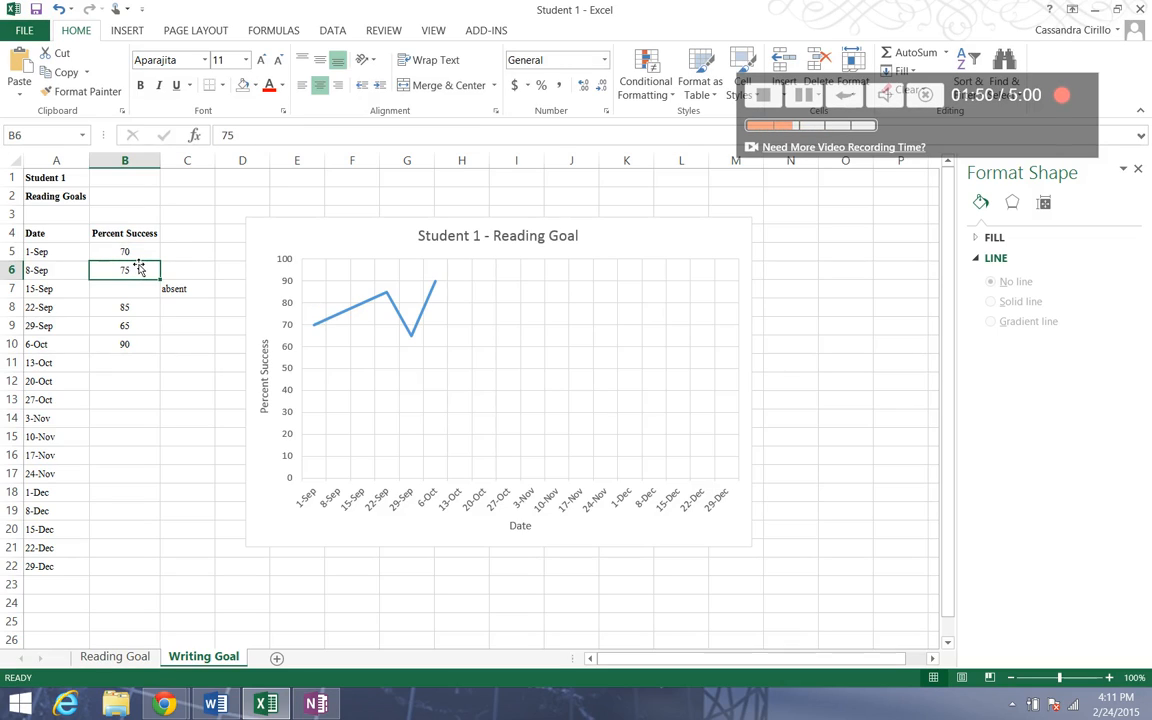
text(60)
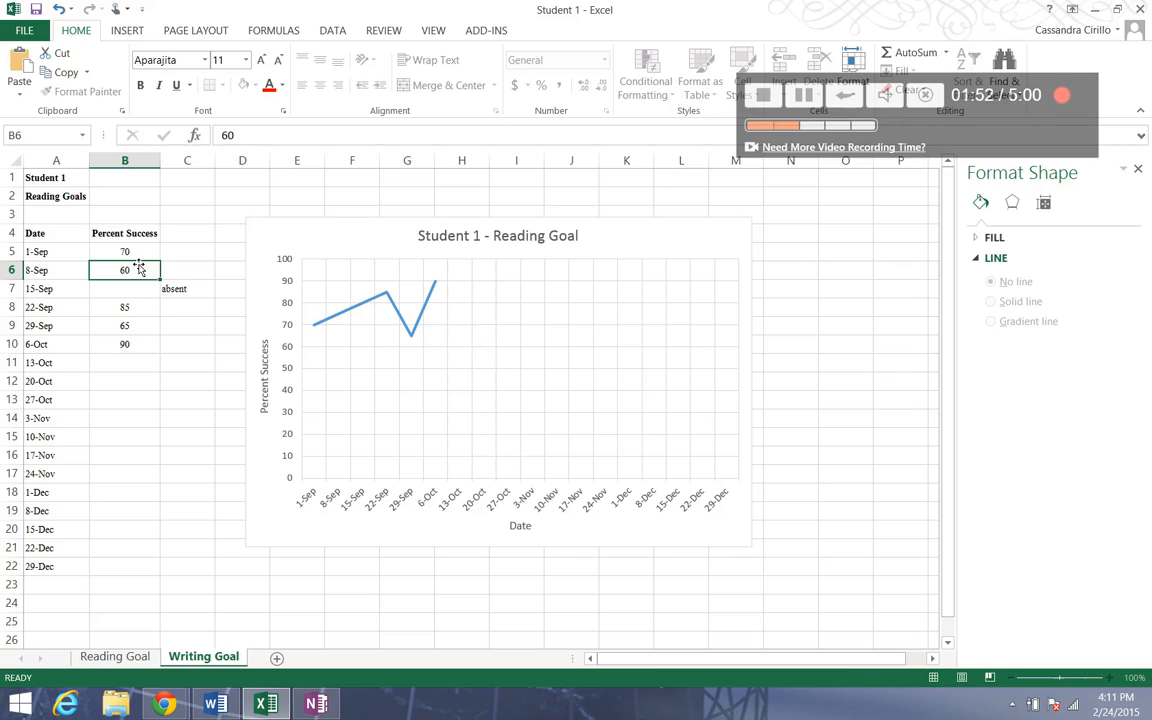
key(Return)
key(Return)
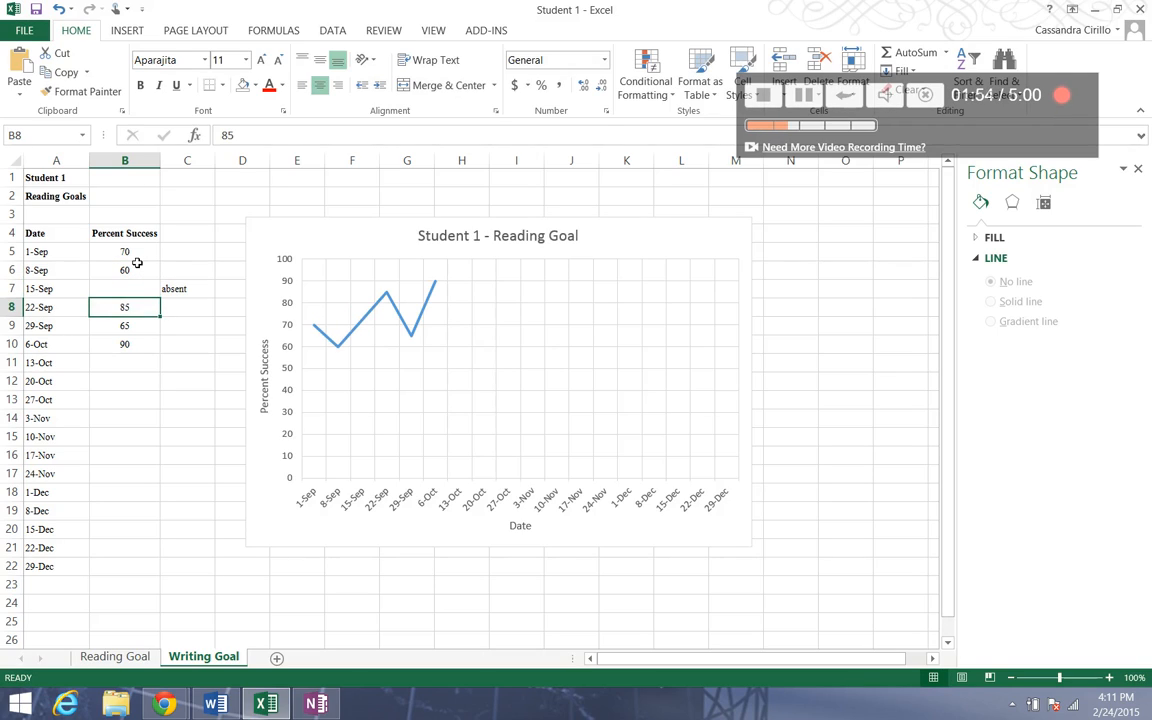
Enter 80 for 22-Sep, 65 for 29-Sep and 50 for 6-Oct in the Percent Success column.
text(80)
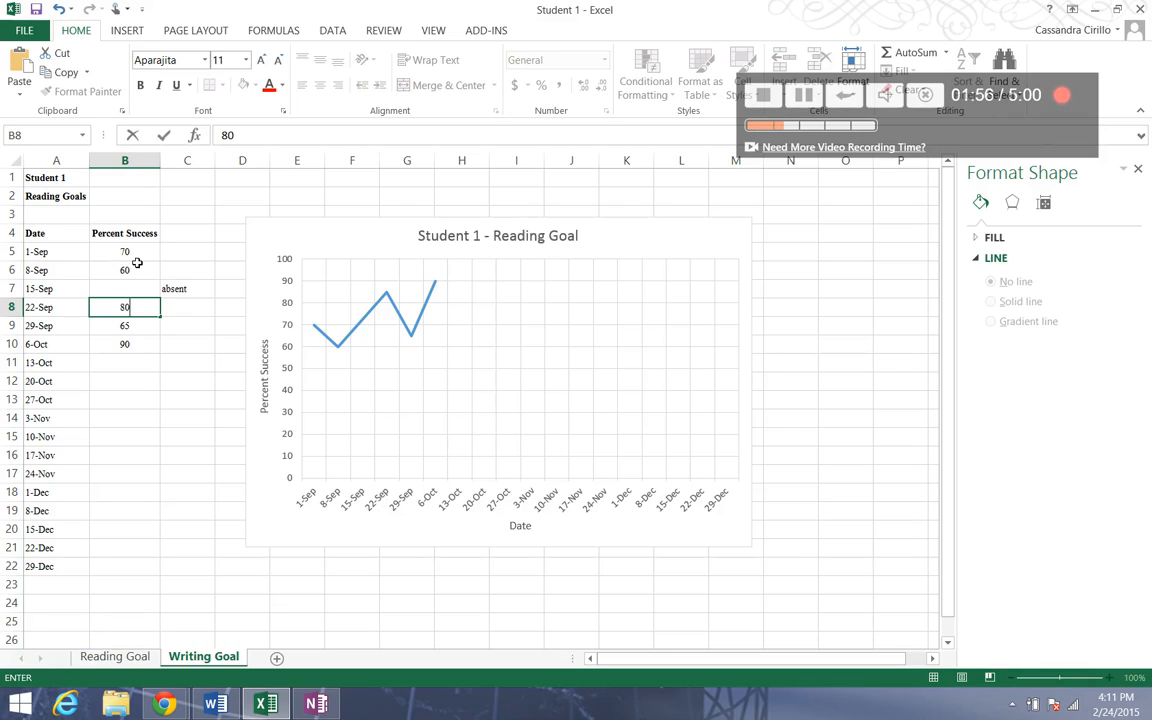
key(Return)
text(65)
key(Return)
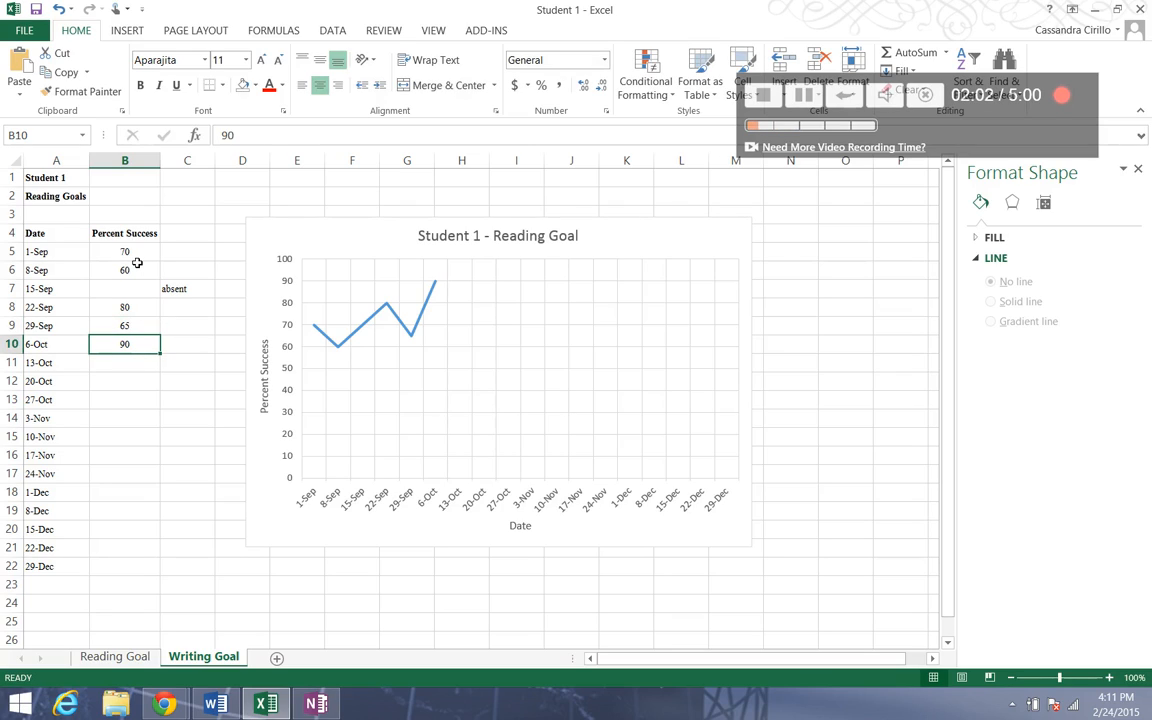
text(50)
key(Return)
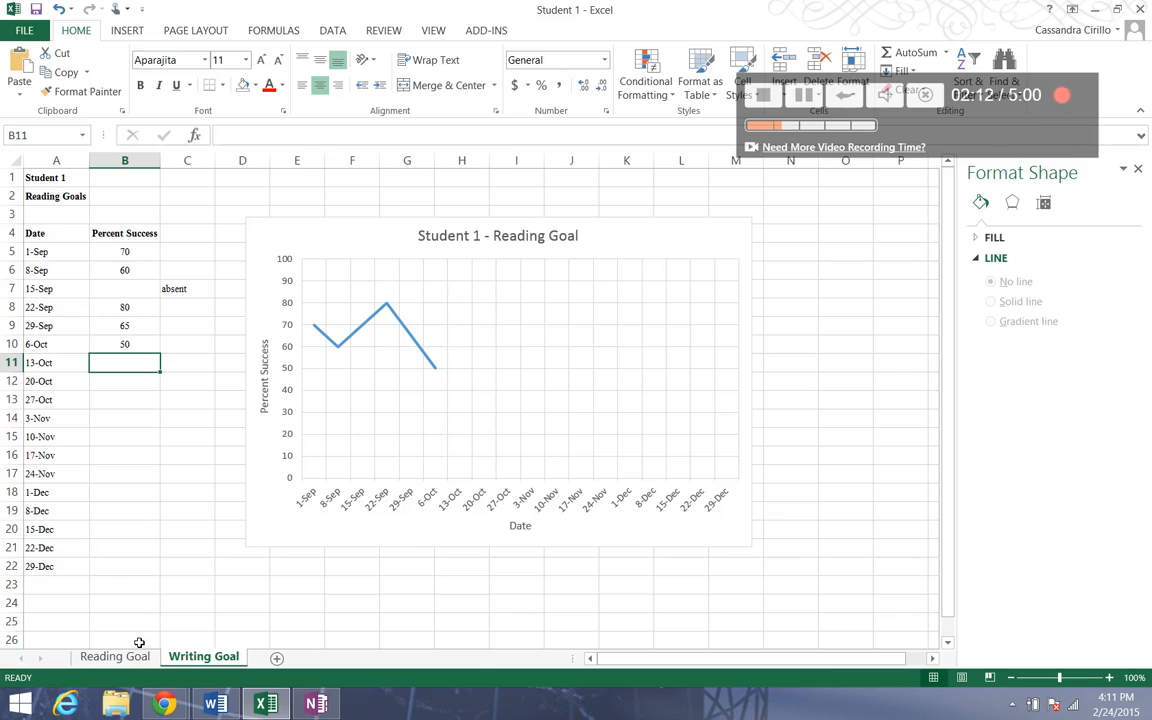
Change the heading in cell A2 from Reading to "Writing Goals".
click(58, 196)
double_click(50, 197)
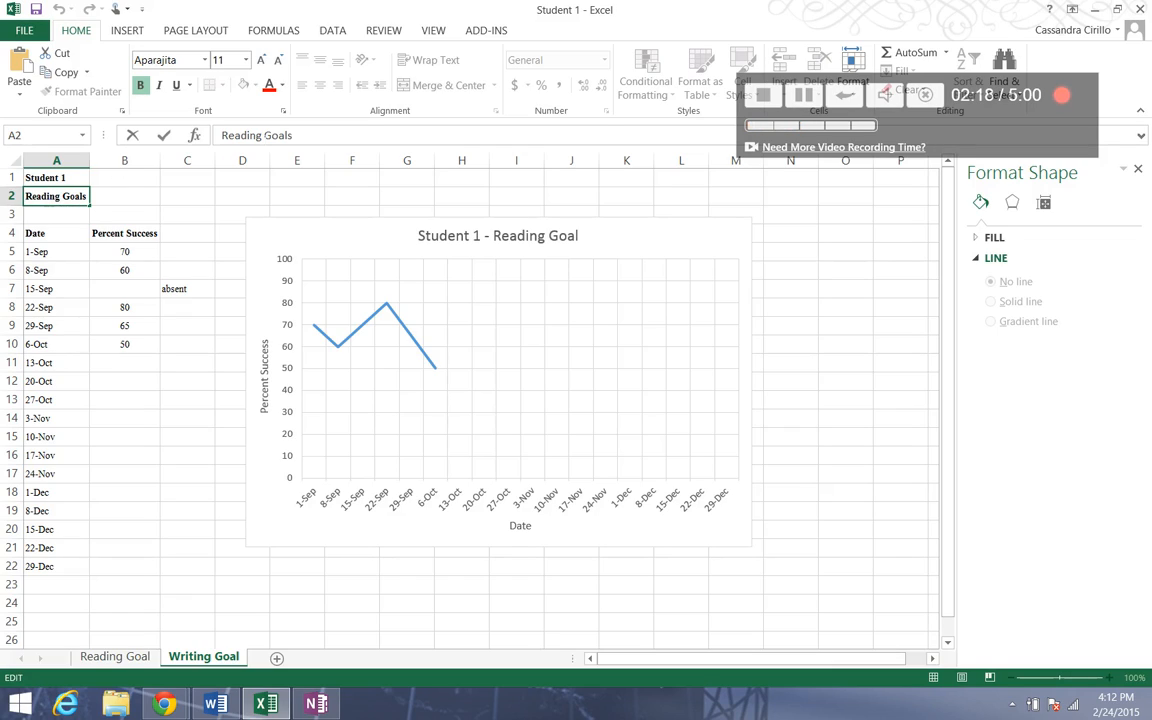
double_click(240, 135)
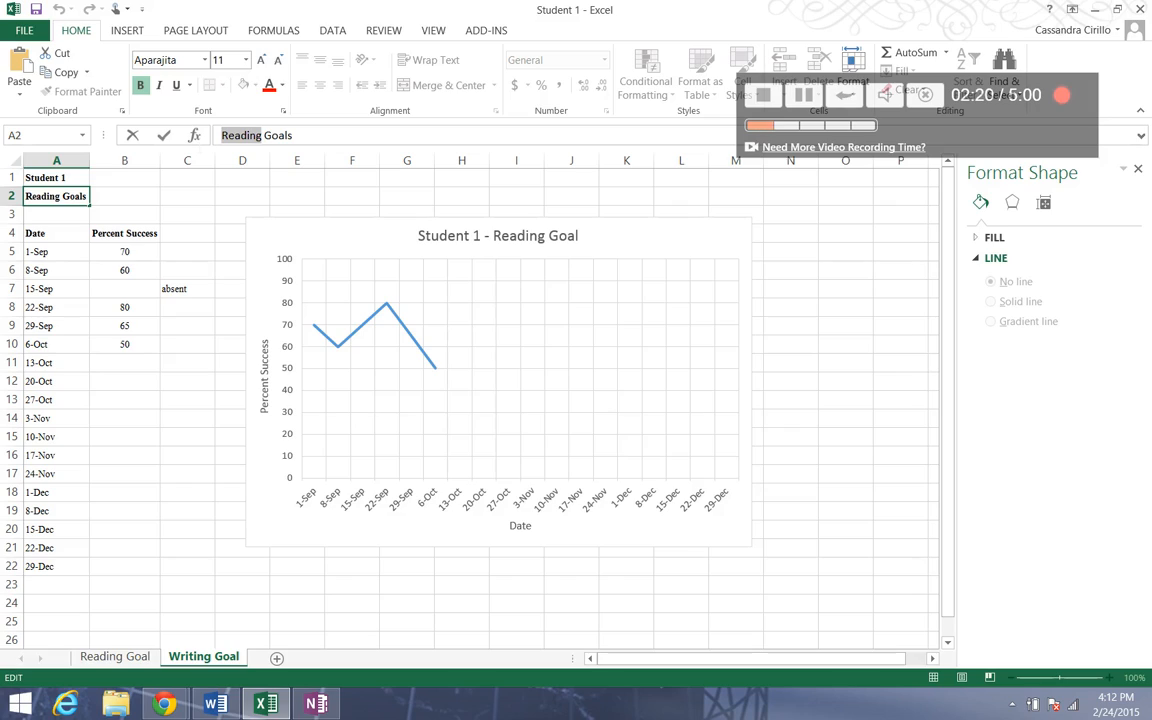
text(Writing)
click(437, 309)
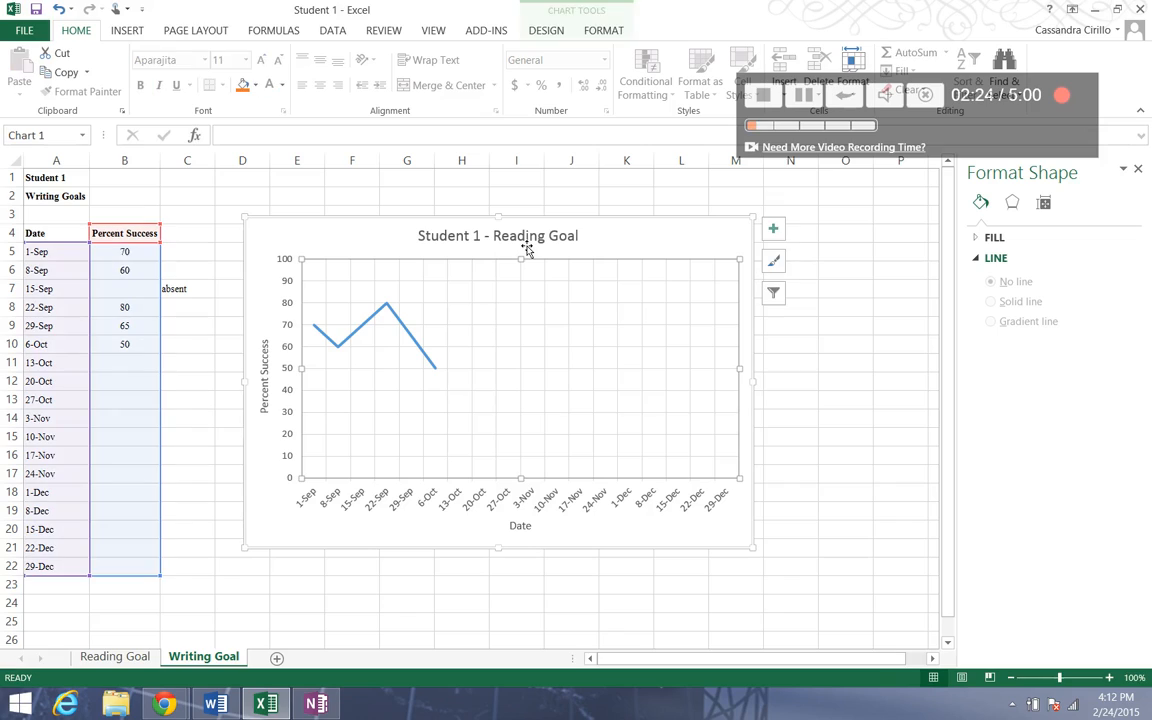
Edit the chart title on the Writing Goal sheet to read "Student 1 - Writing Goal".
click(525, 242)
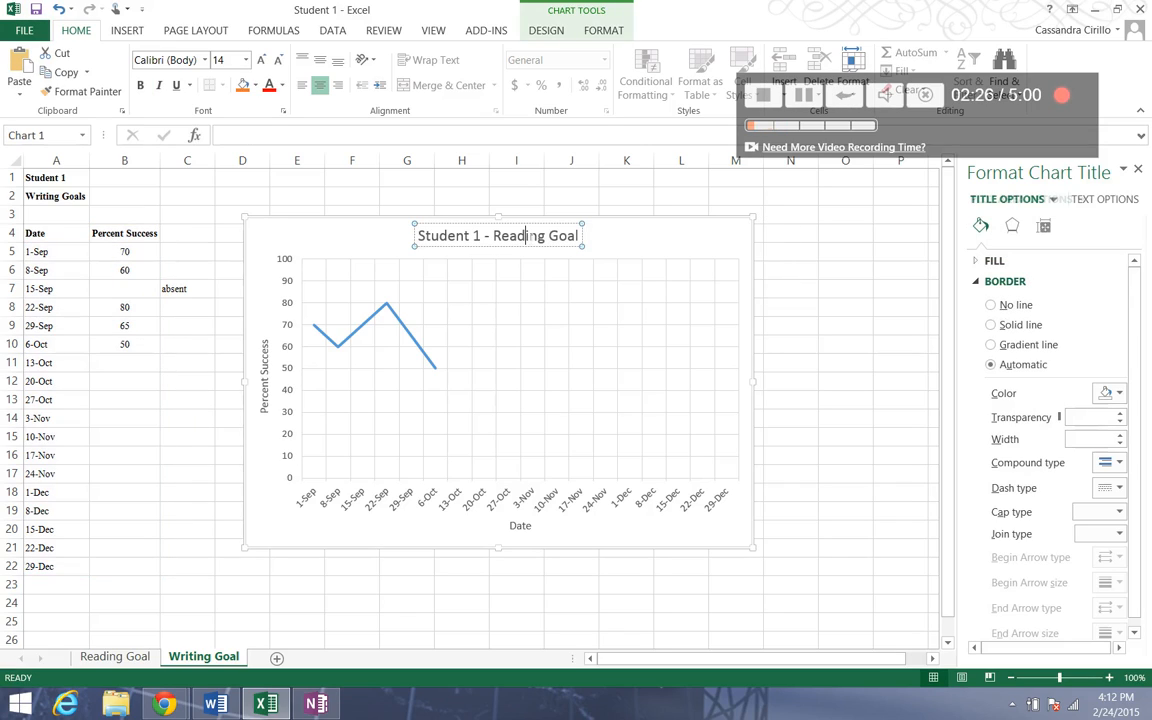
click(525, 258)
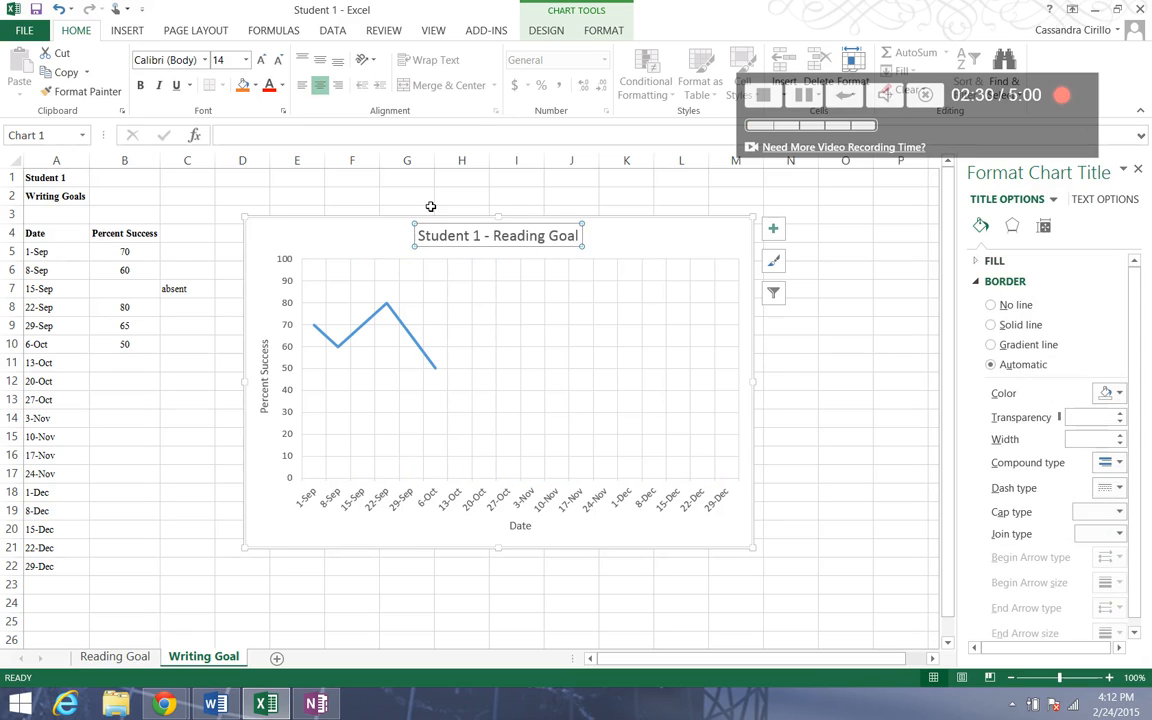
double_click(497, 237)
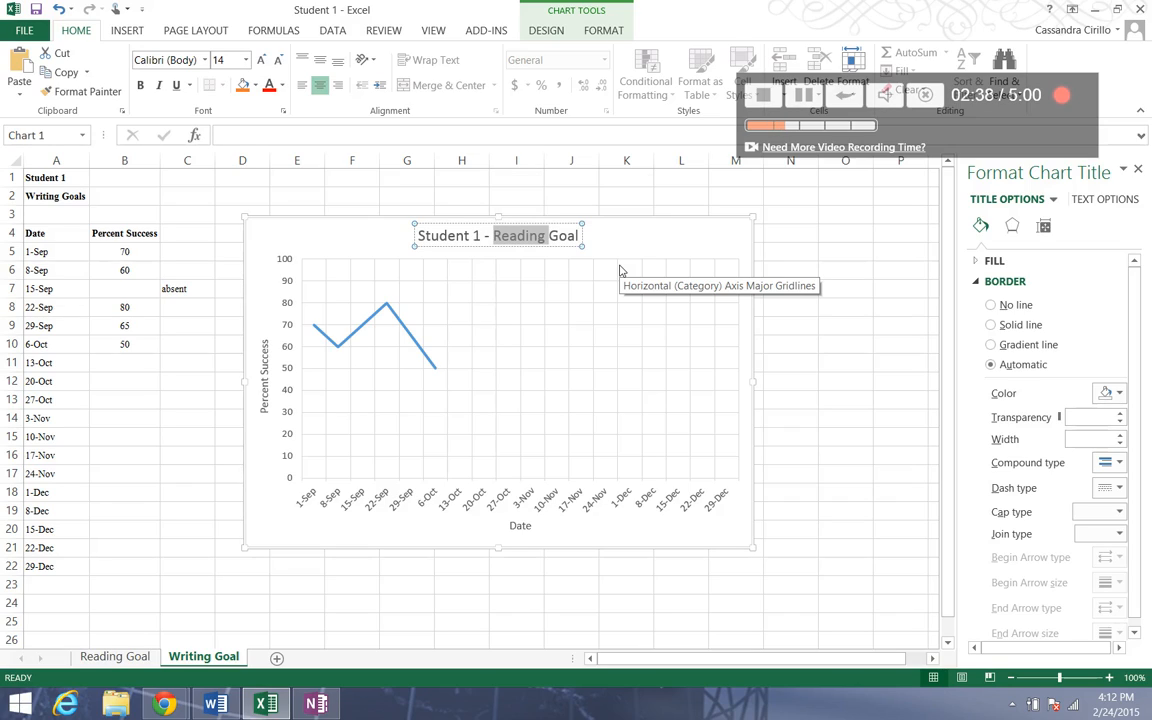
text(Writing)
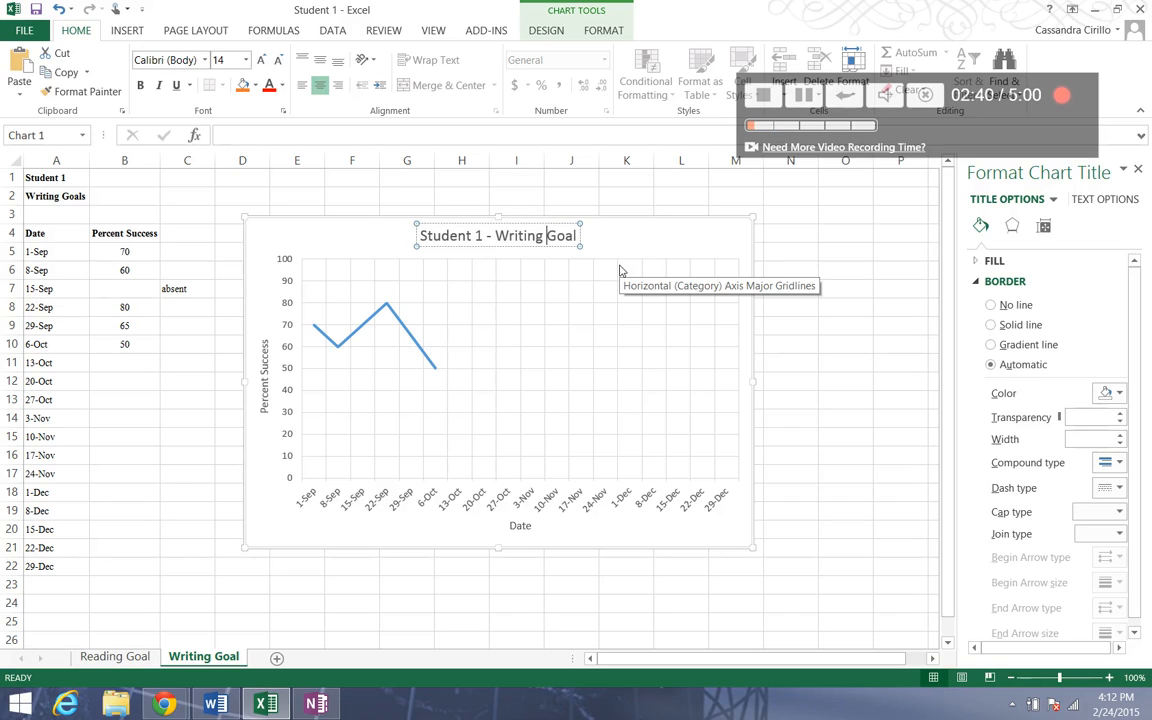
click(630, 258)
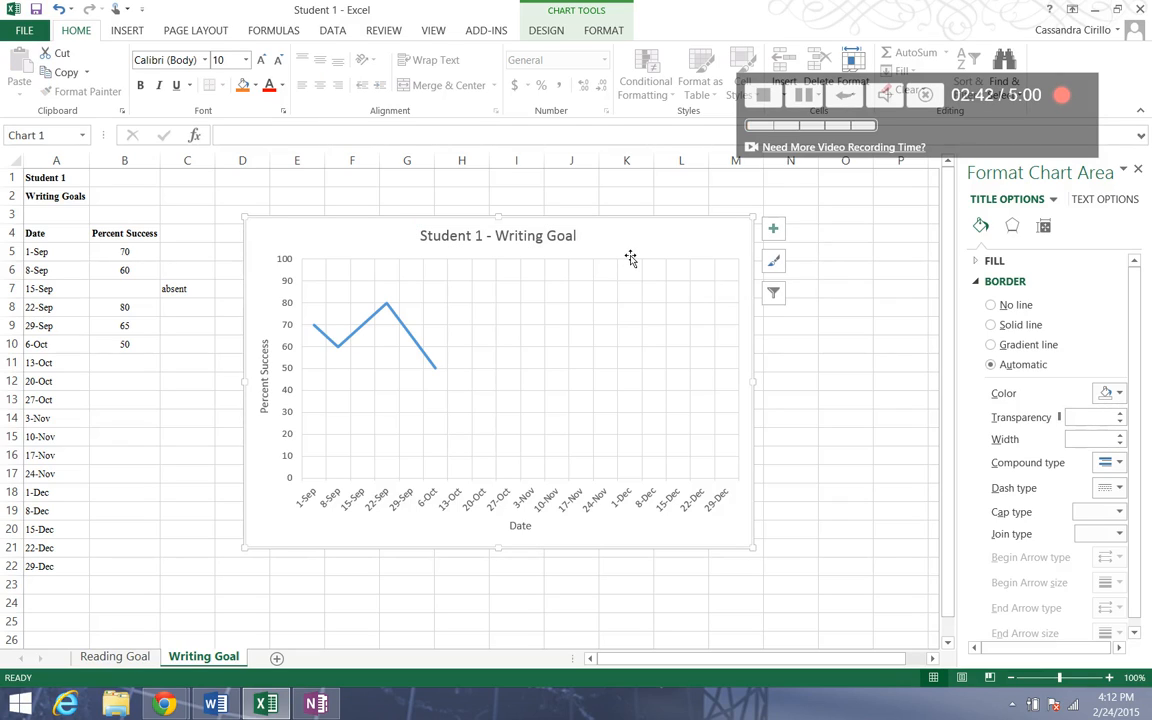
click(608, 588)
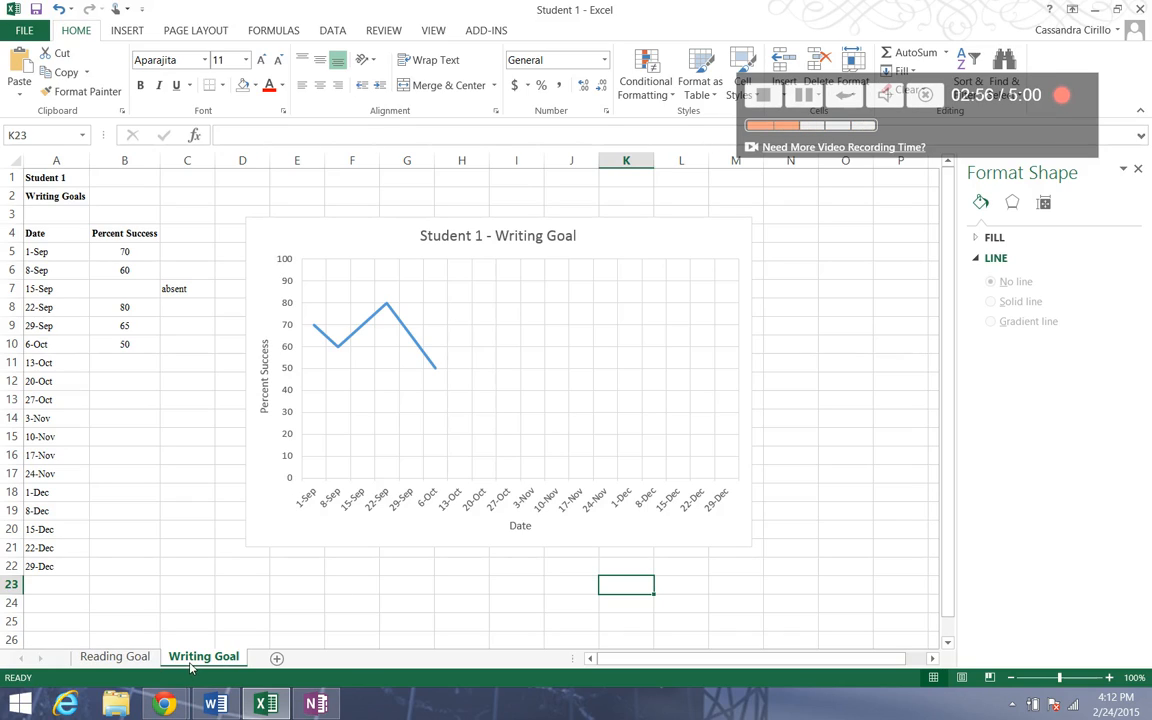
On the Reading Goal sheet, move the chart slightly down and to the left.
click(409, 335)
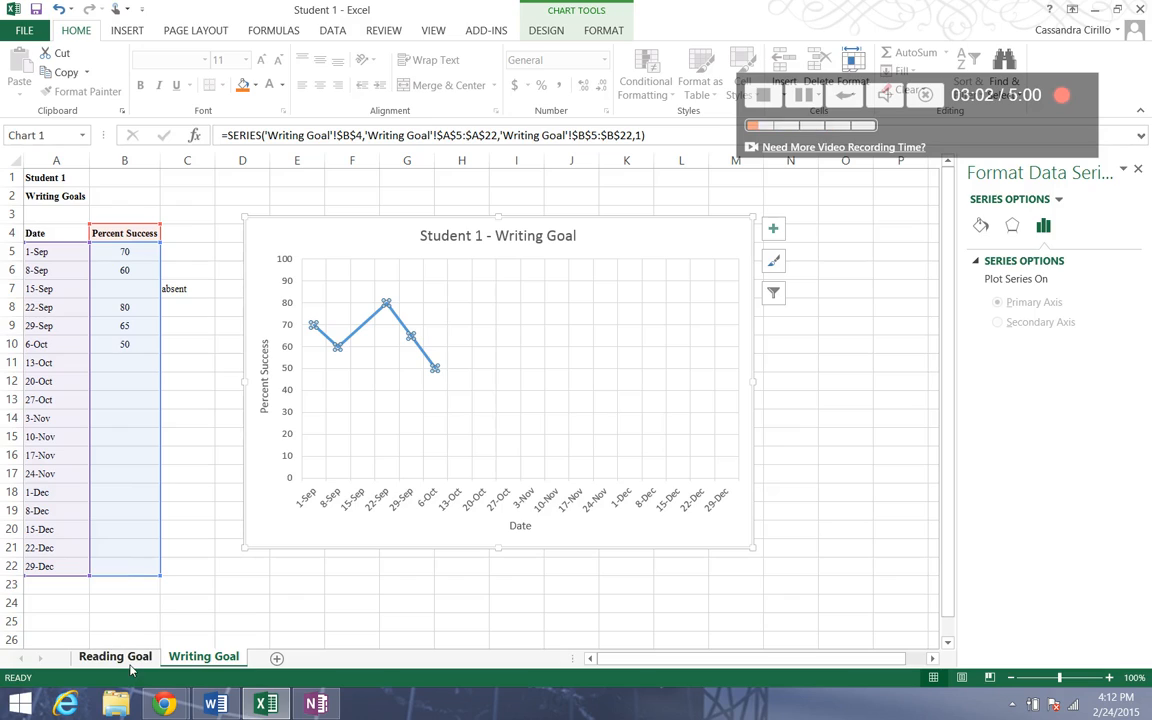
click(127, 661)
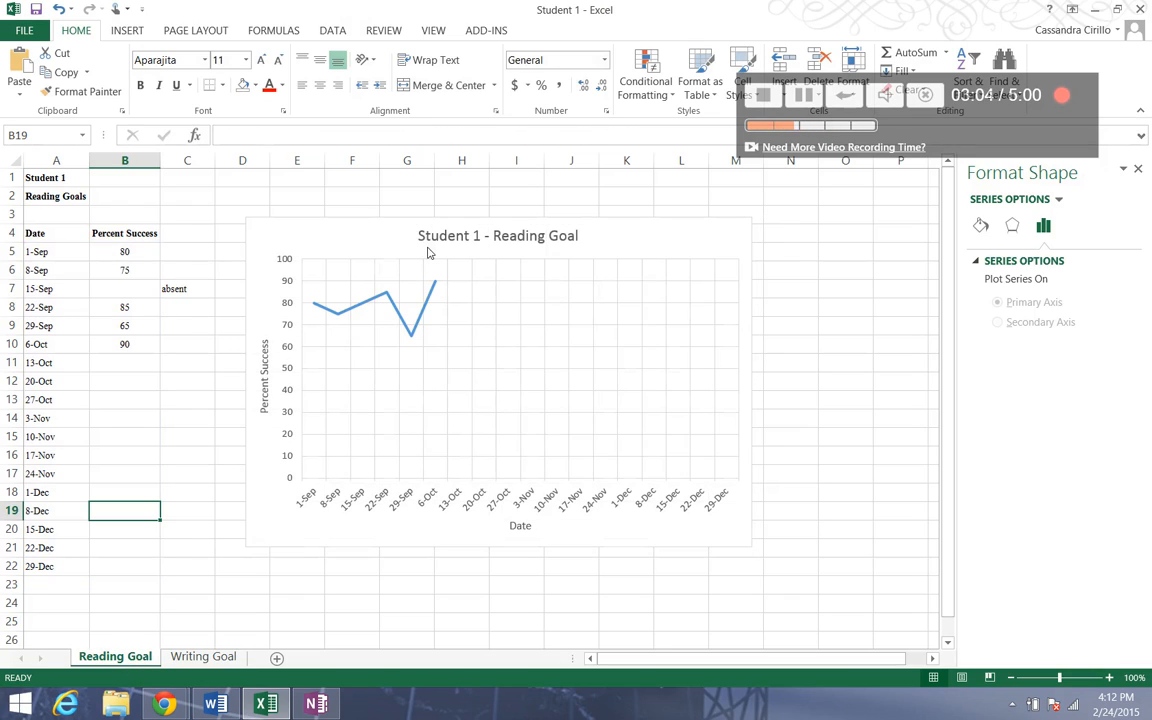
click(393, 308)
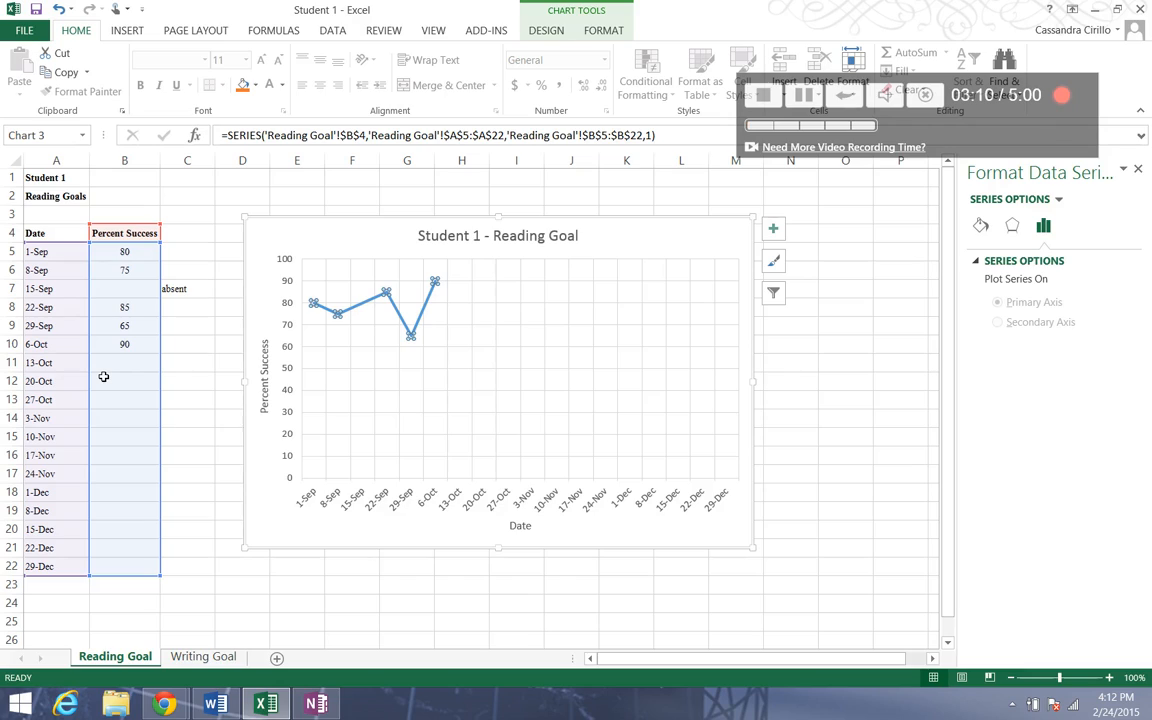
click(186, 481)
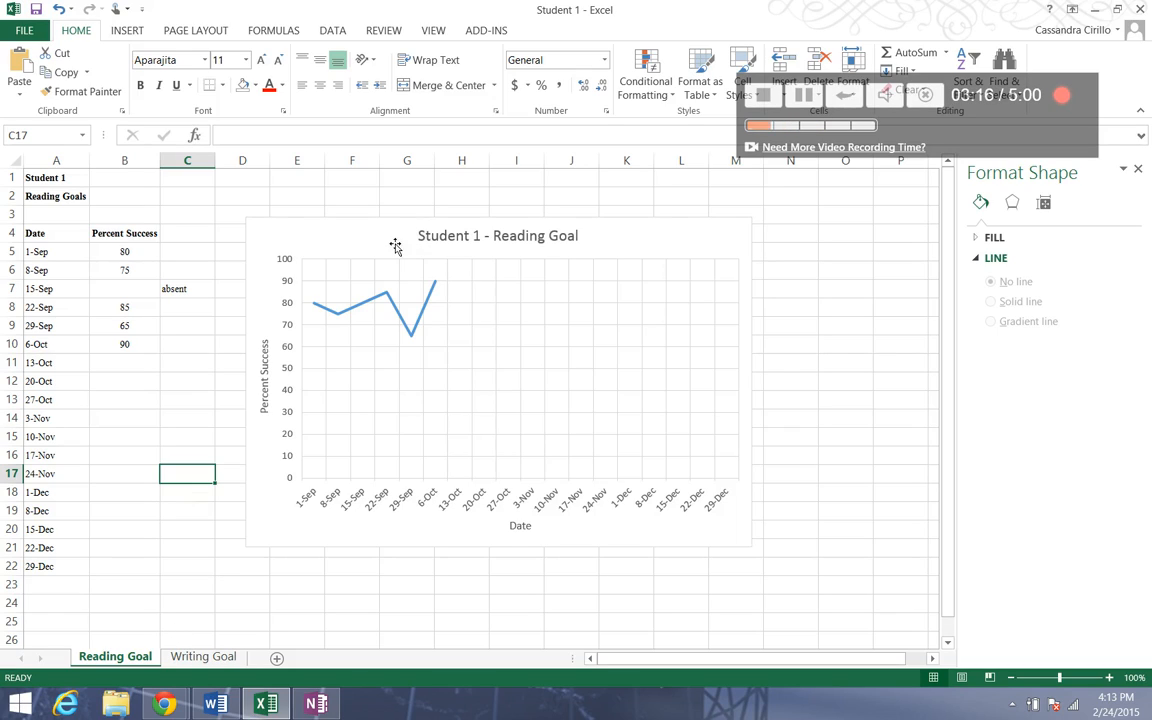
drag(395, 242, 377, 276)
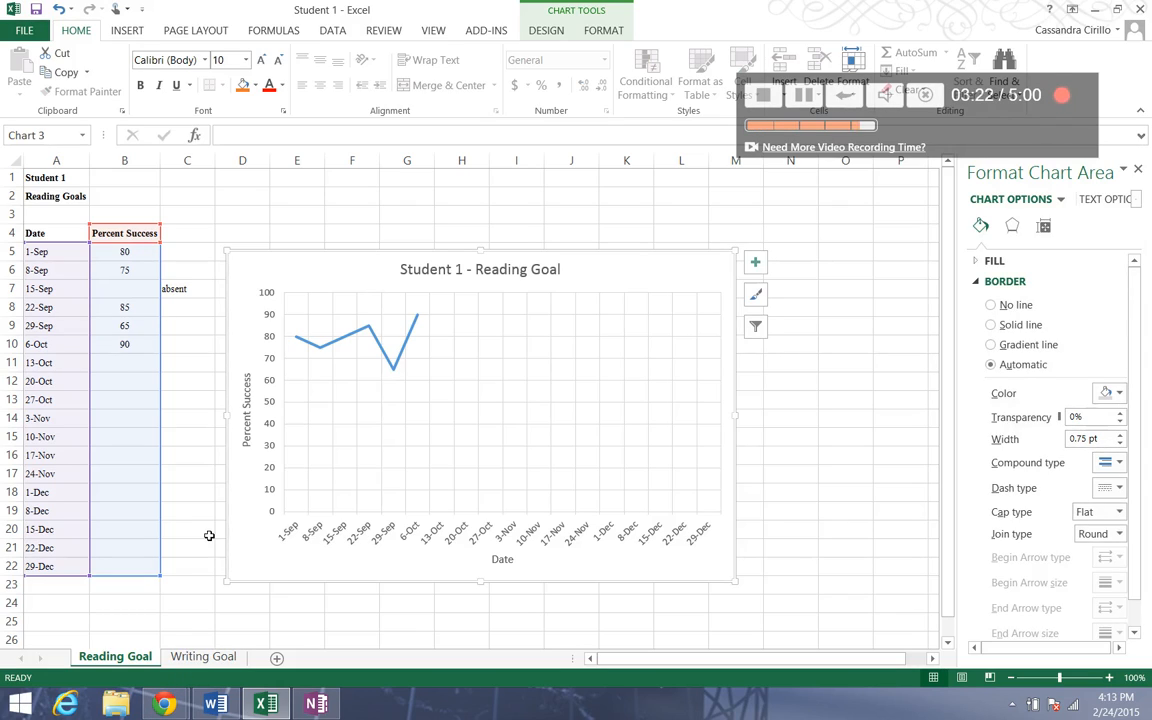
click(209, 535)
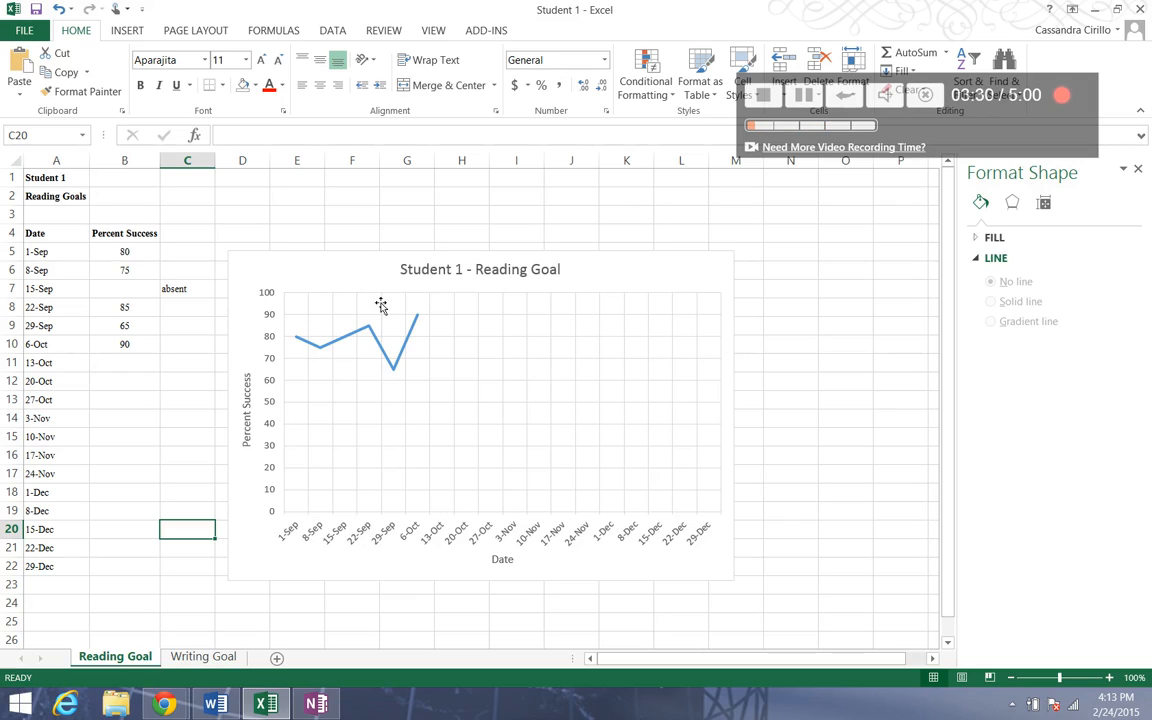
Copy the Reading Goal chart.
click(362, 265)
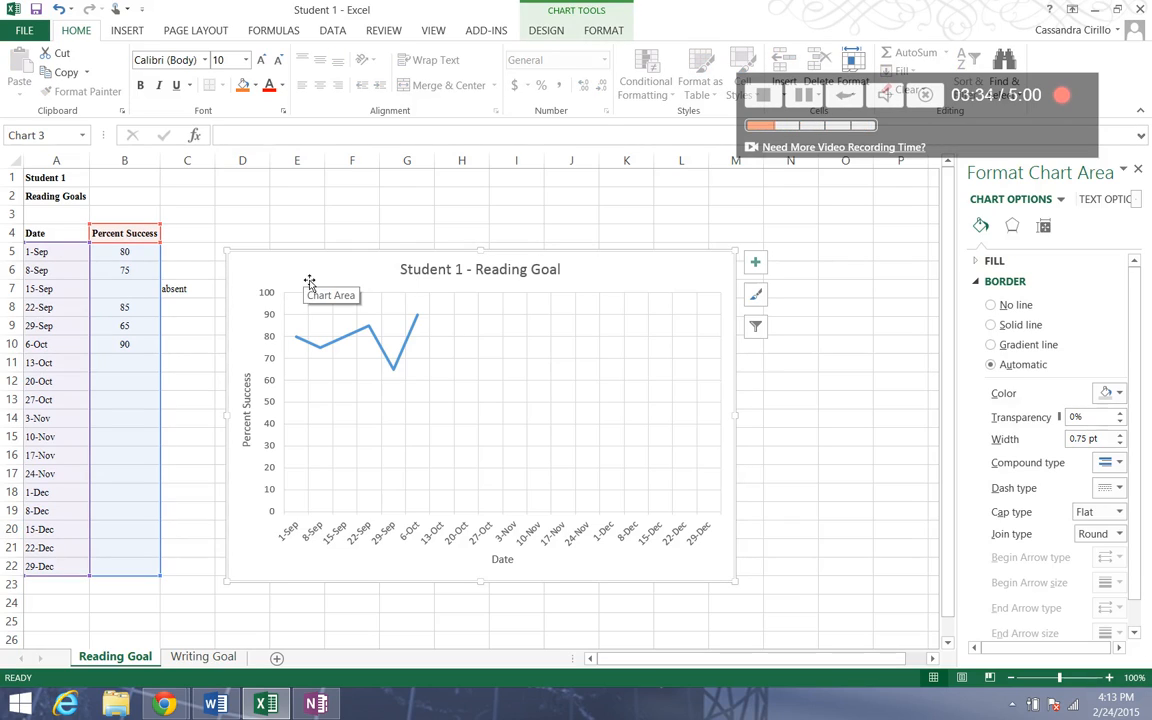
right_click(307, 286)
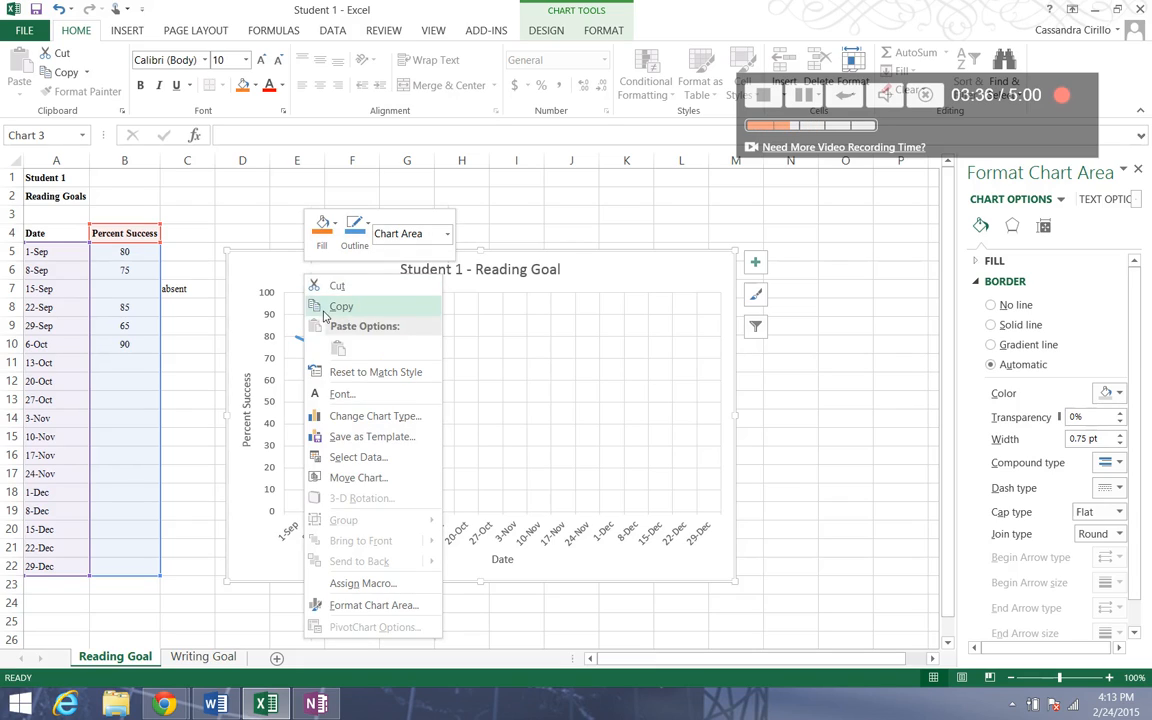
key(Escape)
key(Delete)
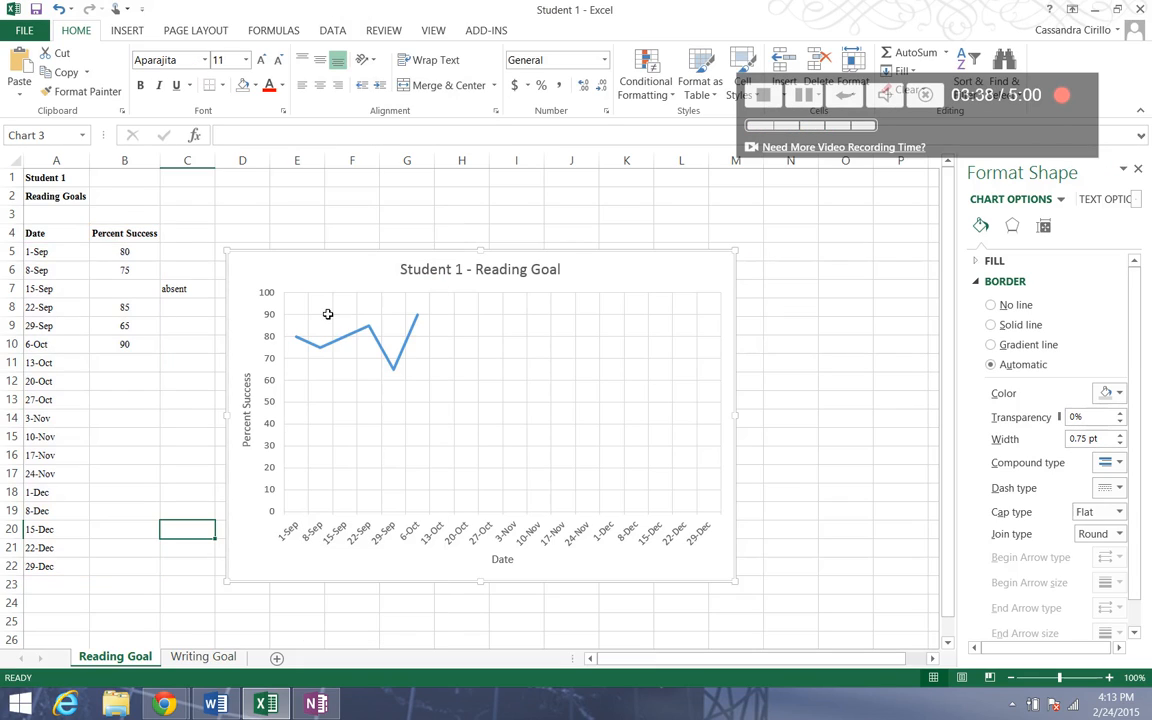
Add a new worksheet and paste the copied chart into it using the destination theme.
click(323, 658)
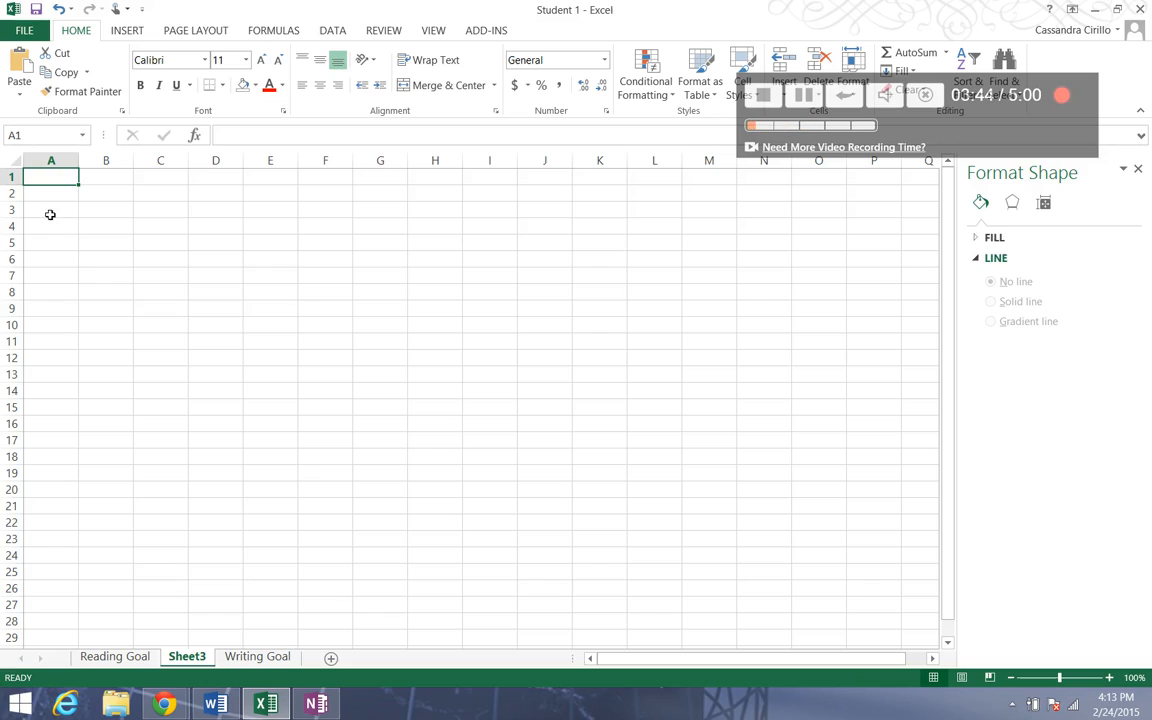
right_click(106, 212)
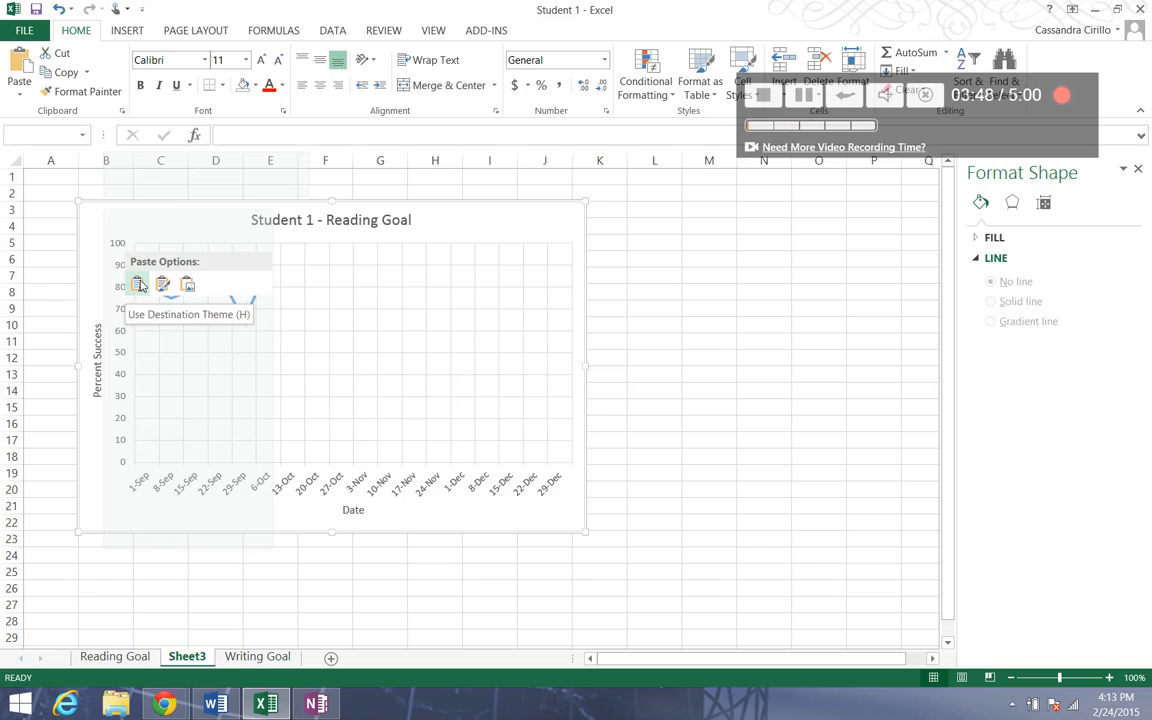
click(139, 284)
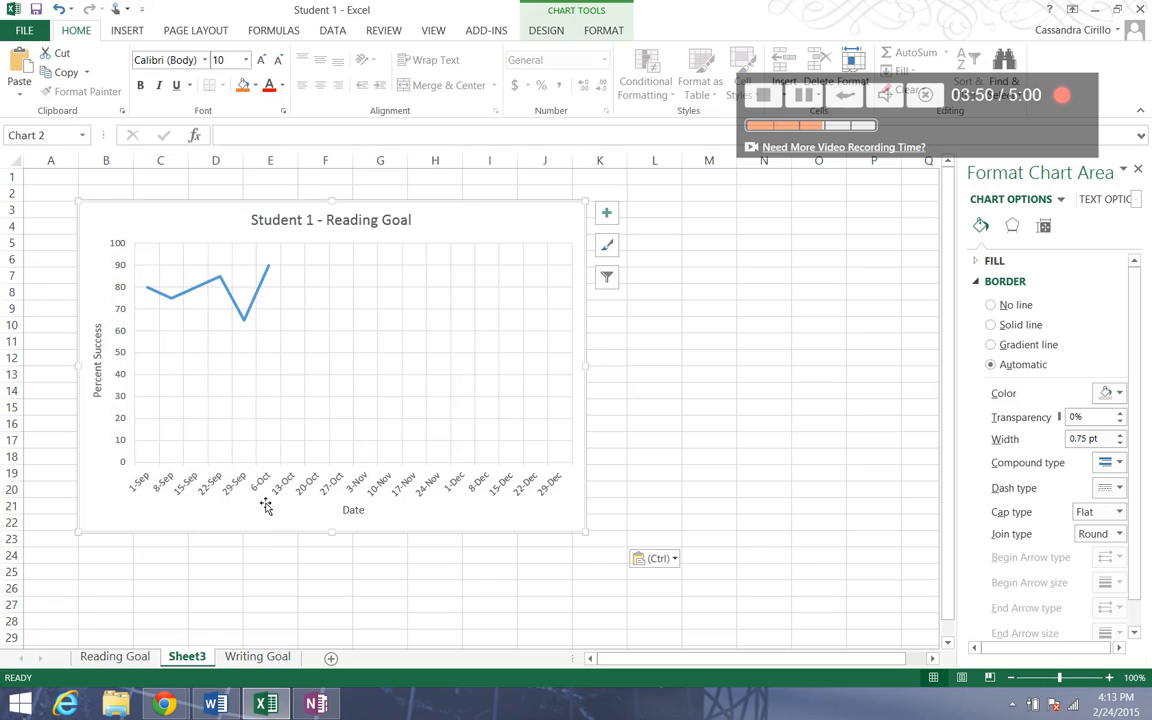
Rename the new sheet to "Reading Chart".
right_click(187, 656)
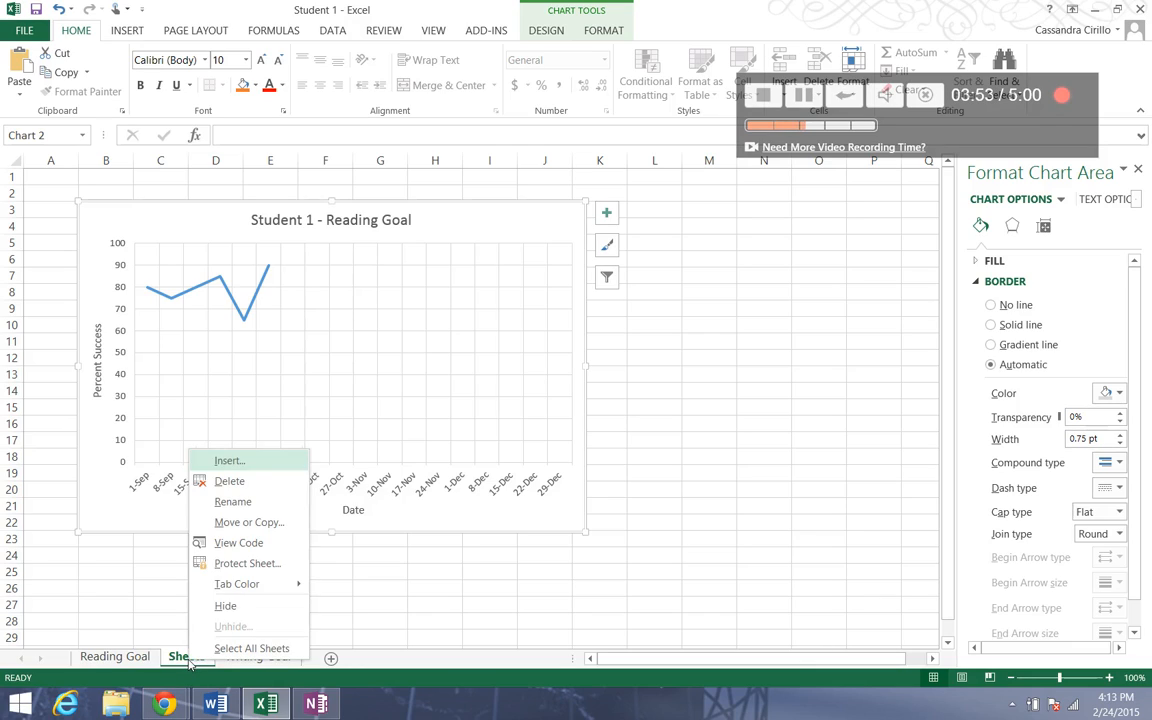
click(237, 506)
text(Readi)
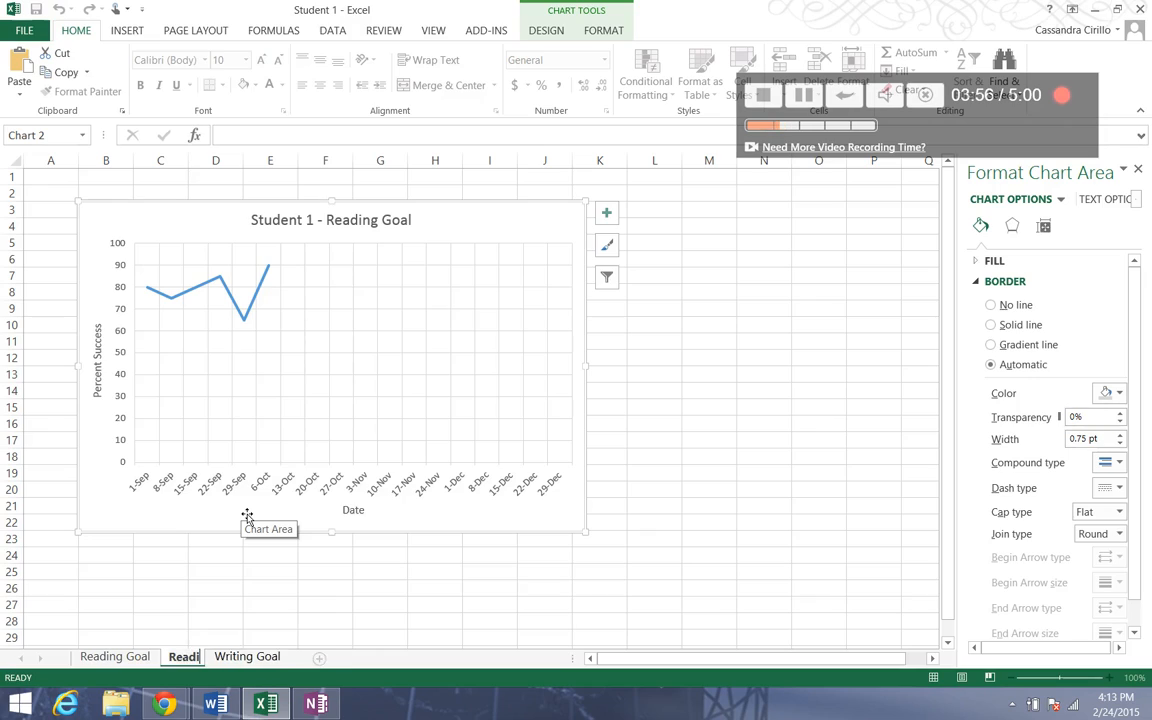
text(ng Chart)
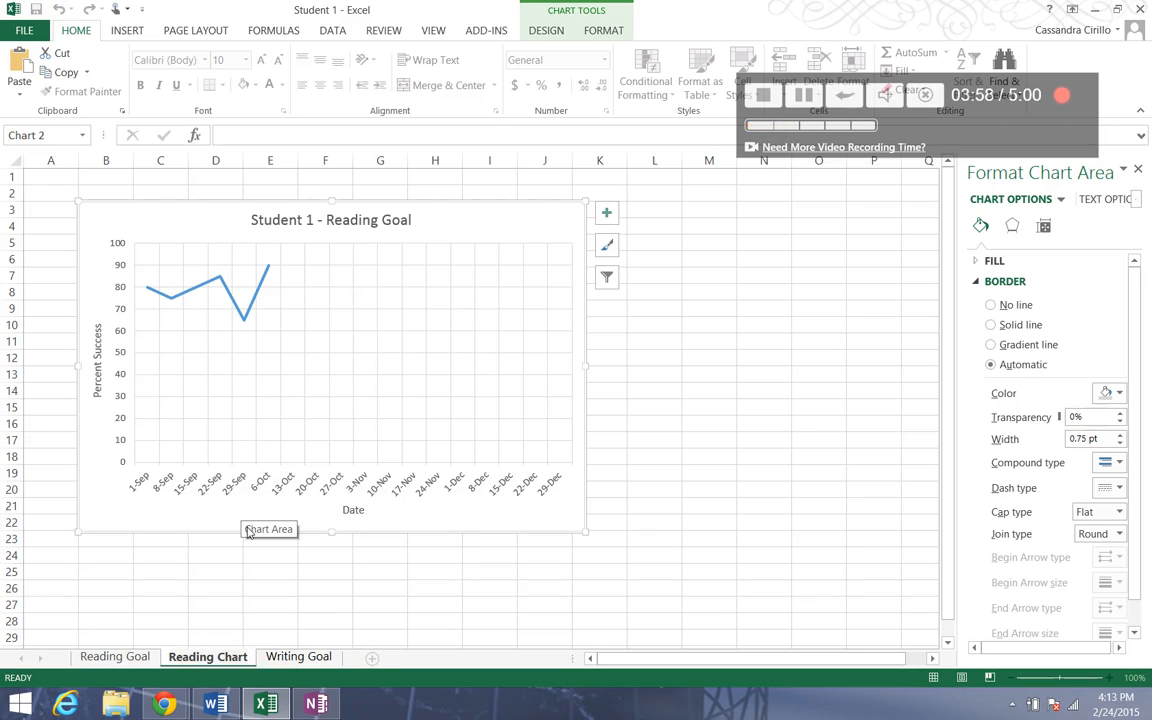
click(276, 556)
Copy the chart on the Writing Goal sheet.
click(310, 657)
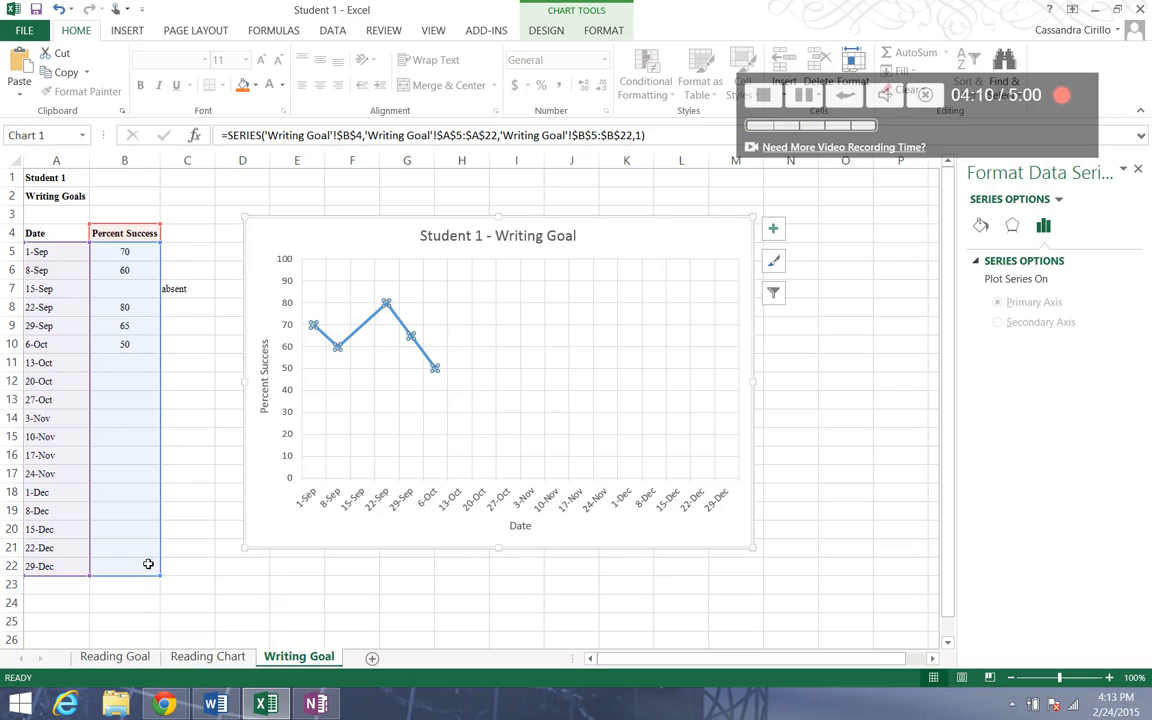
click(327, 247)
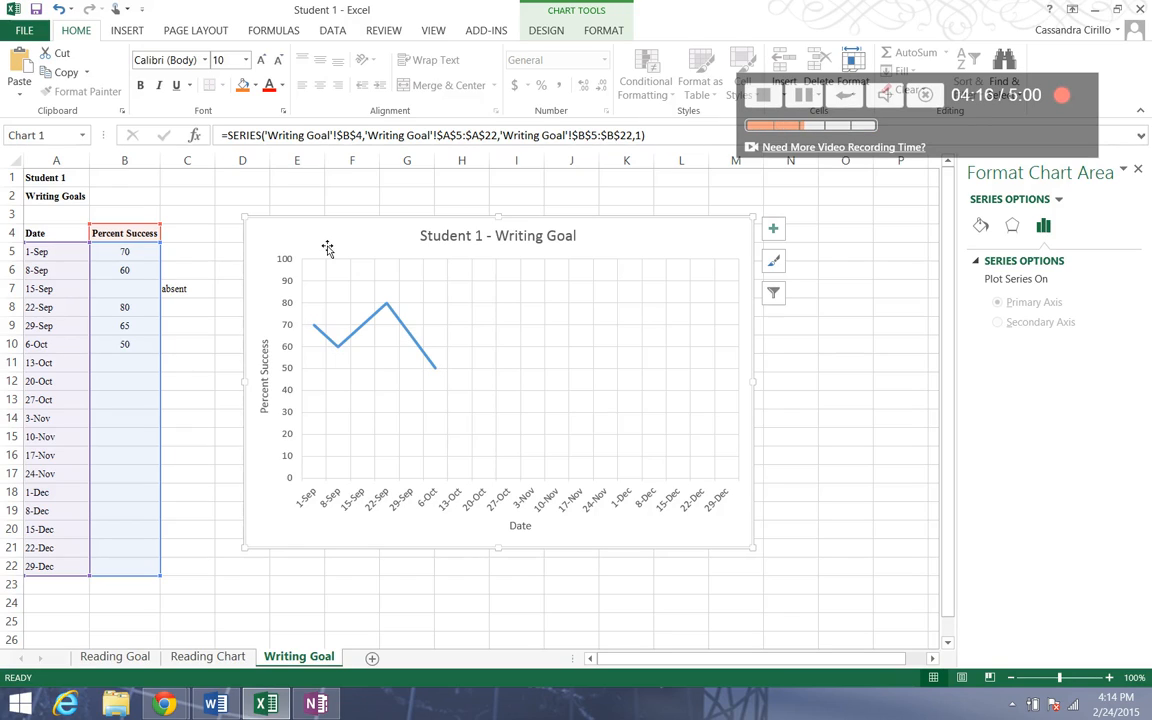
right_click(327, 246)
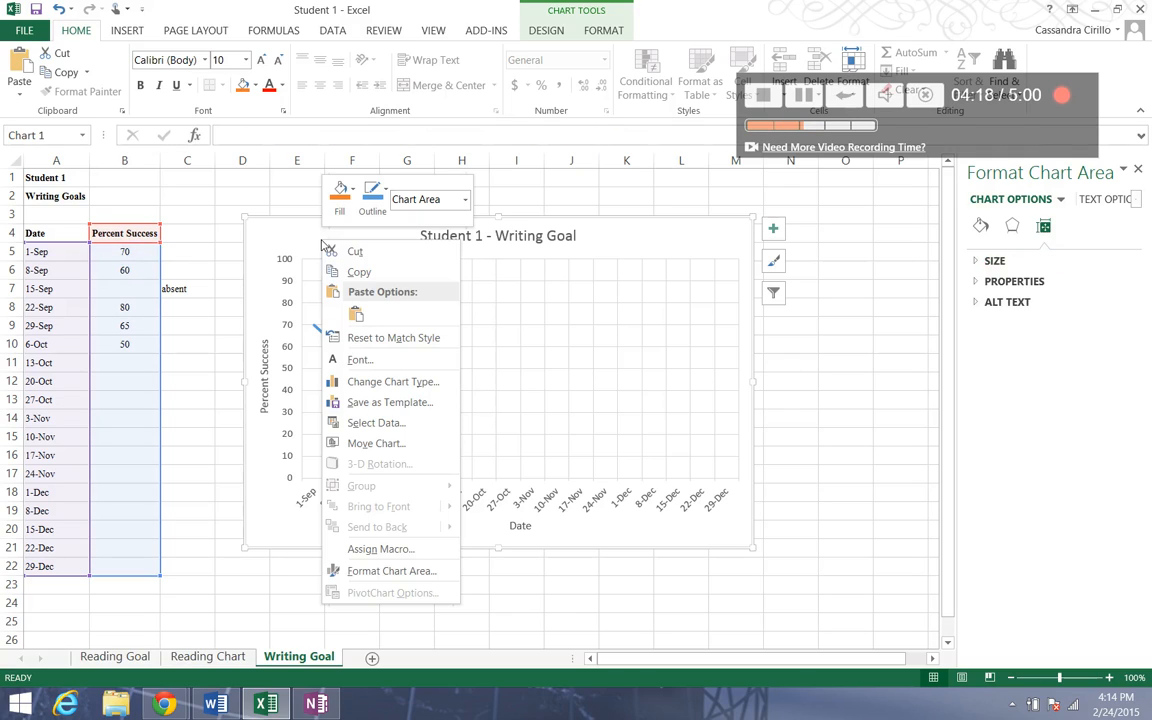
key(Escape)
key(Escape)
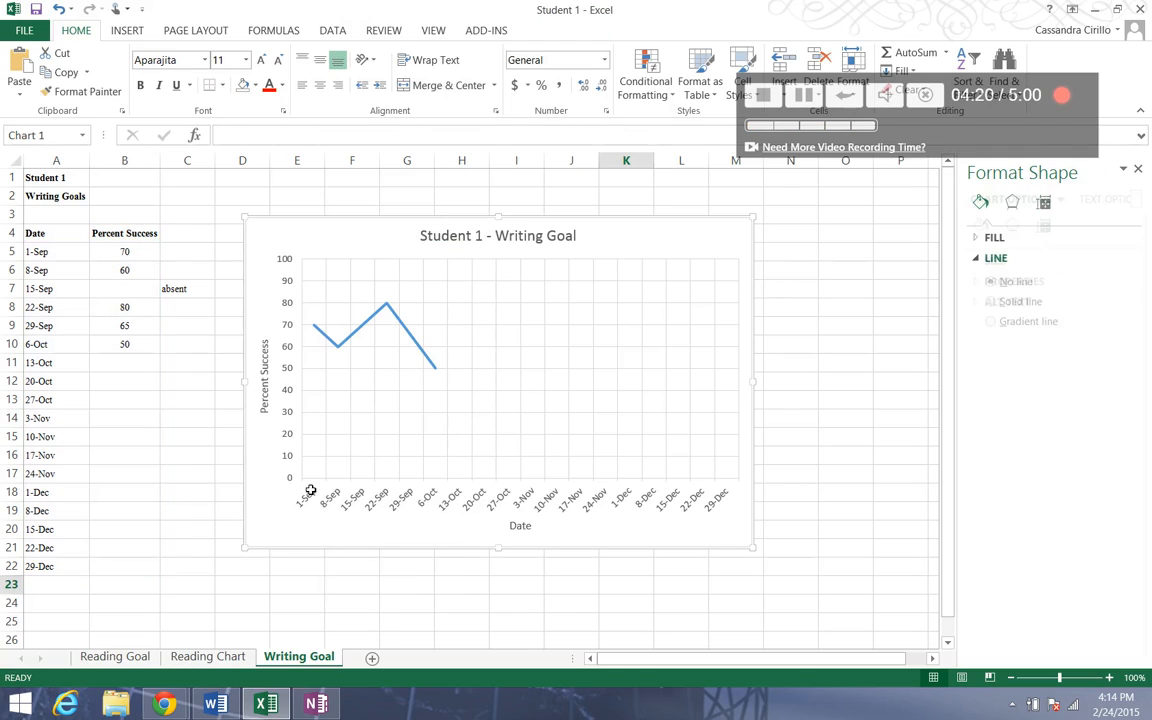
key(Delete)
Add another new worksheet and paste the Writing Goal chart at cell B2.
click(372, 657)
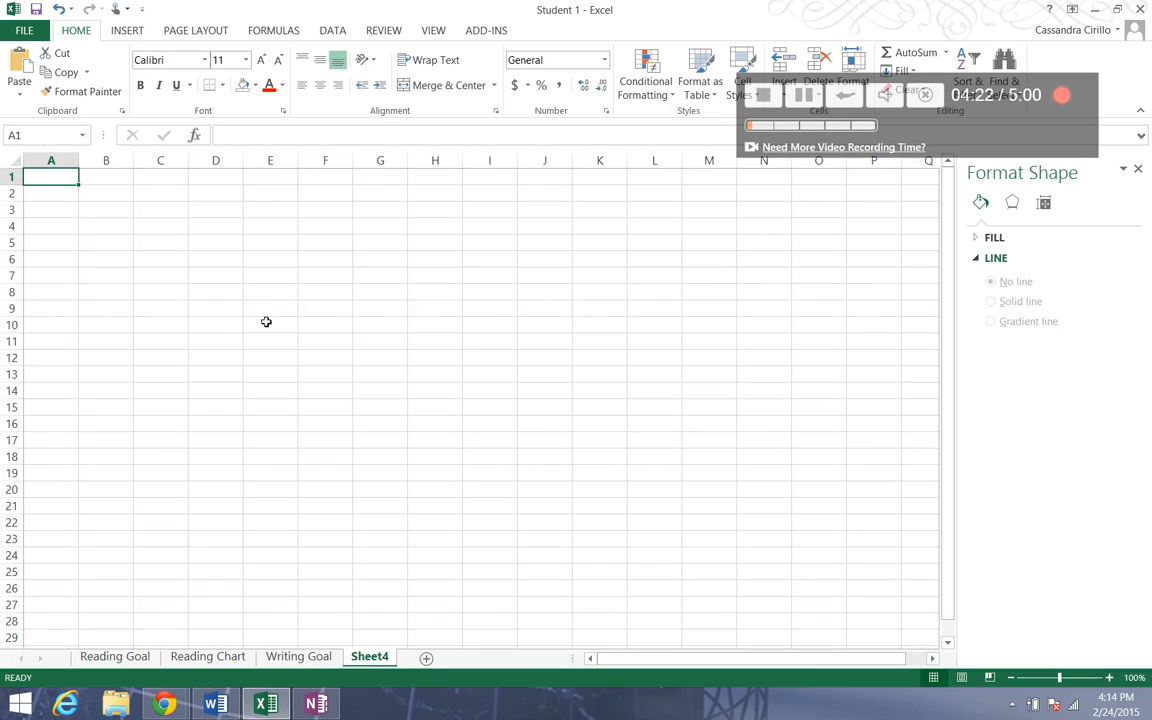
click(123, 198)
right_click(123, 196)
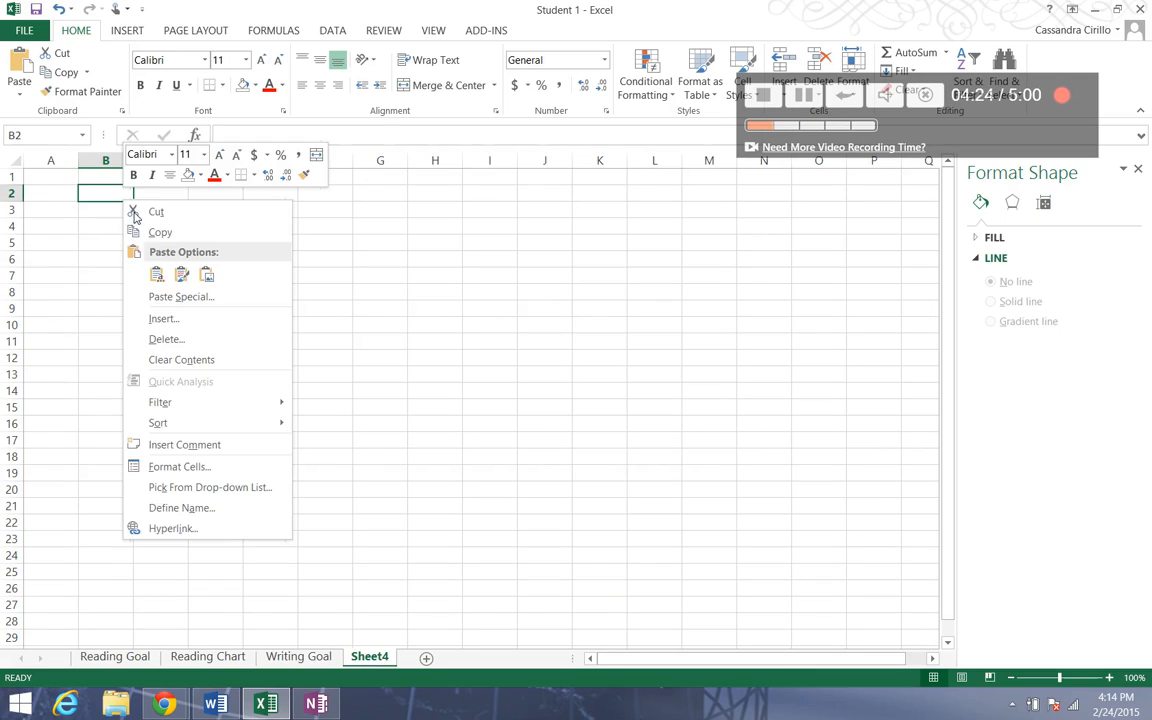
click(160, 272)
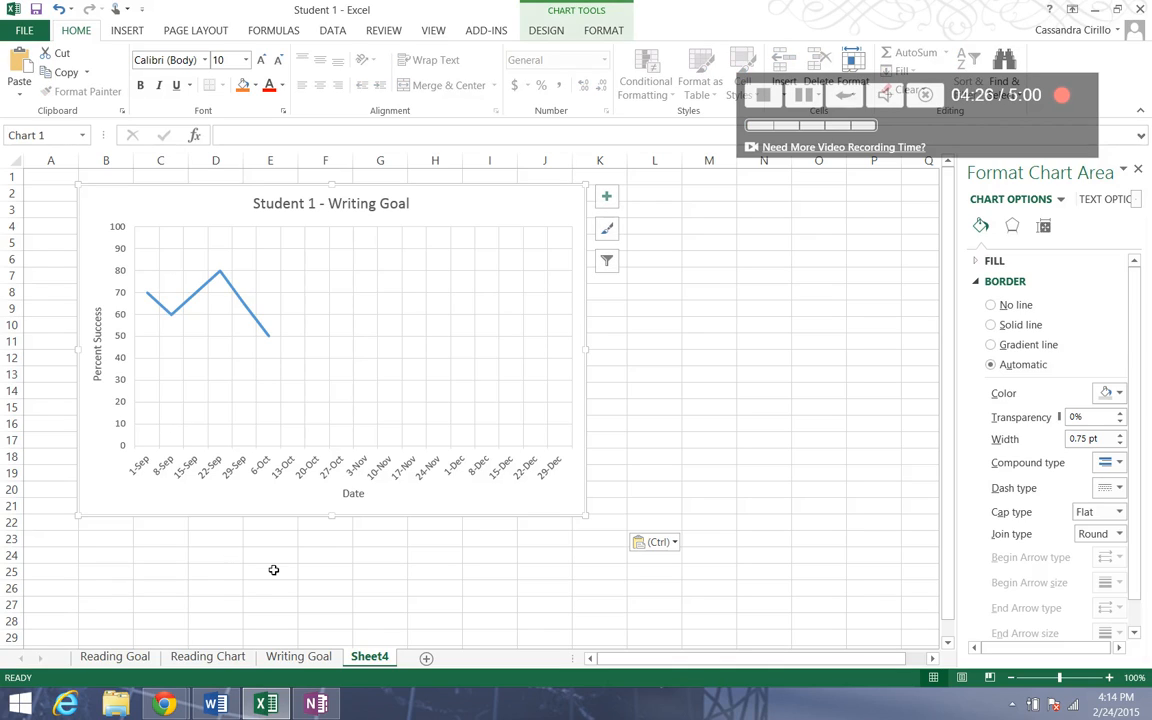
Rename the new sheet to "Writing Chart".
right_click(377, 664)
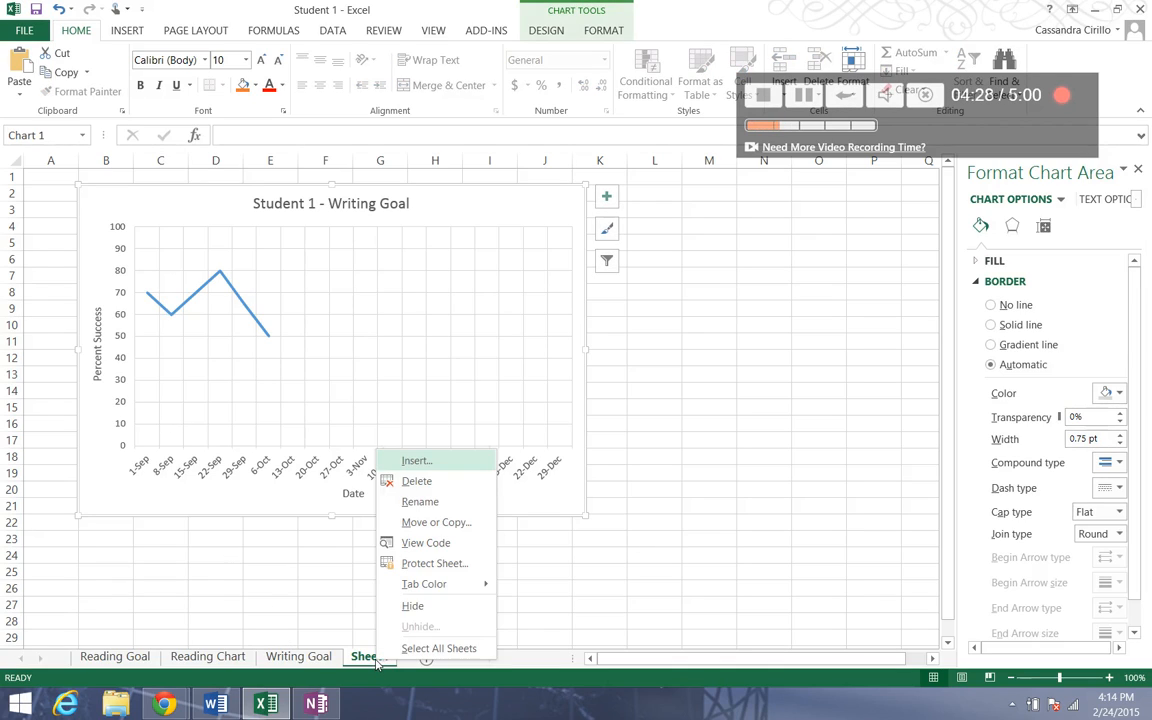
click(433, 502)
text(Writing Chart)
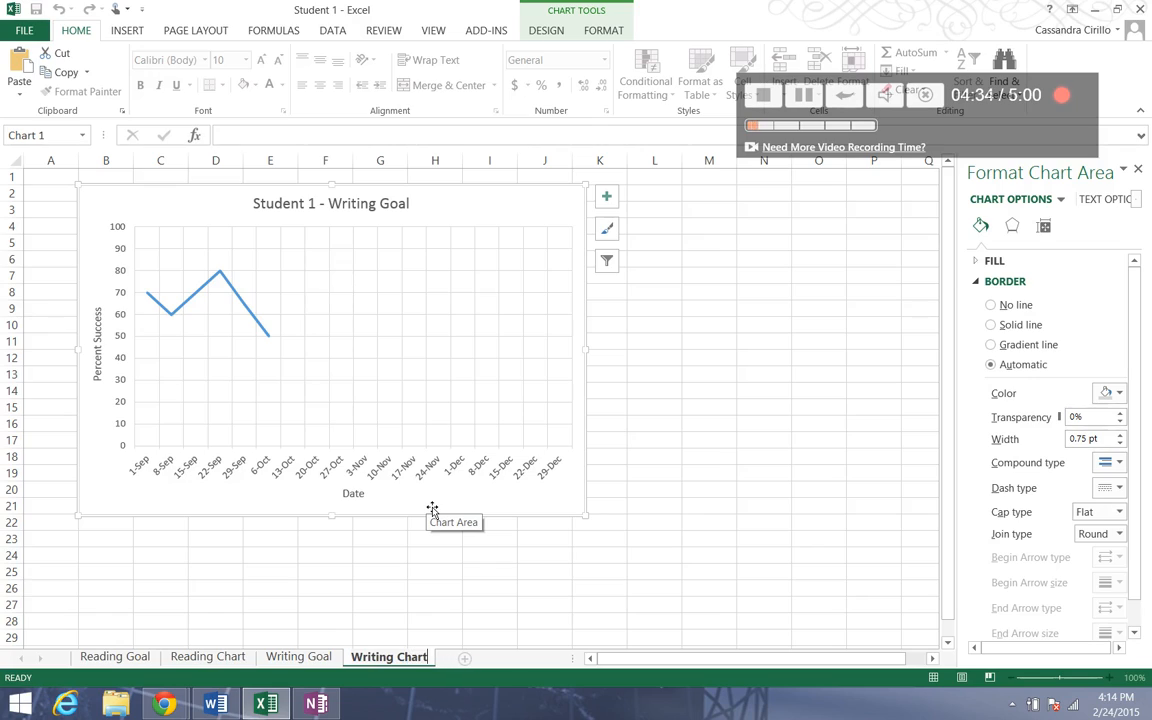
key(Return)
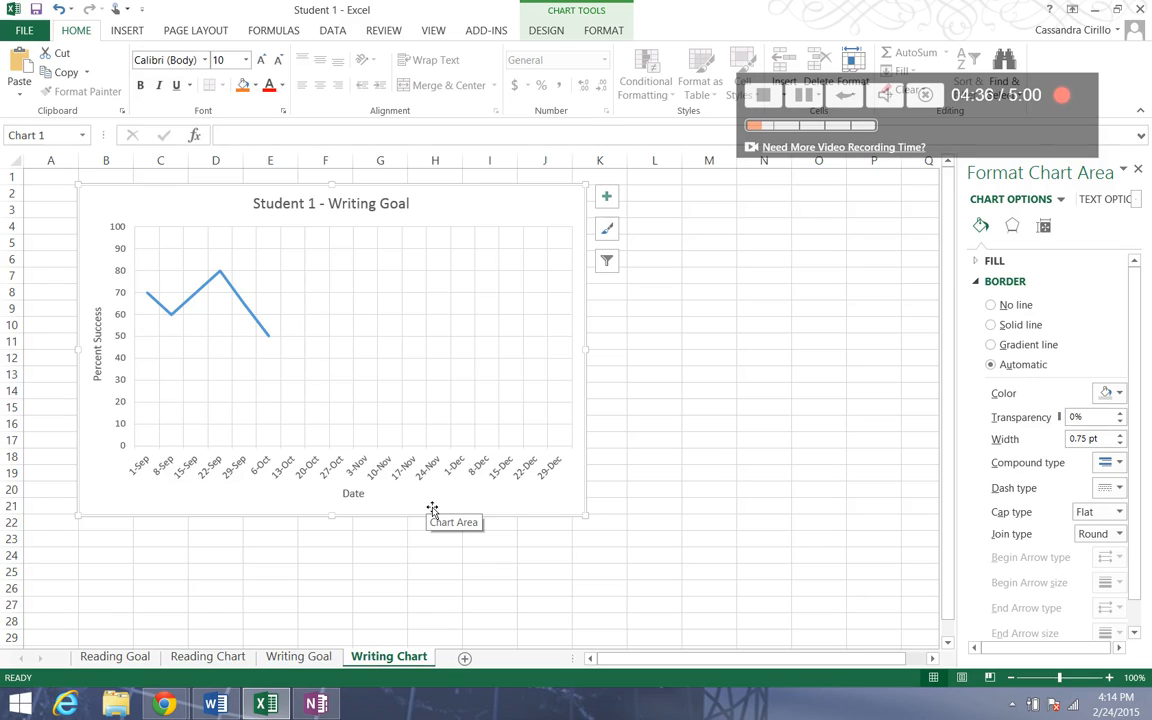